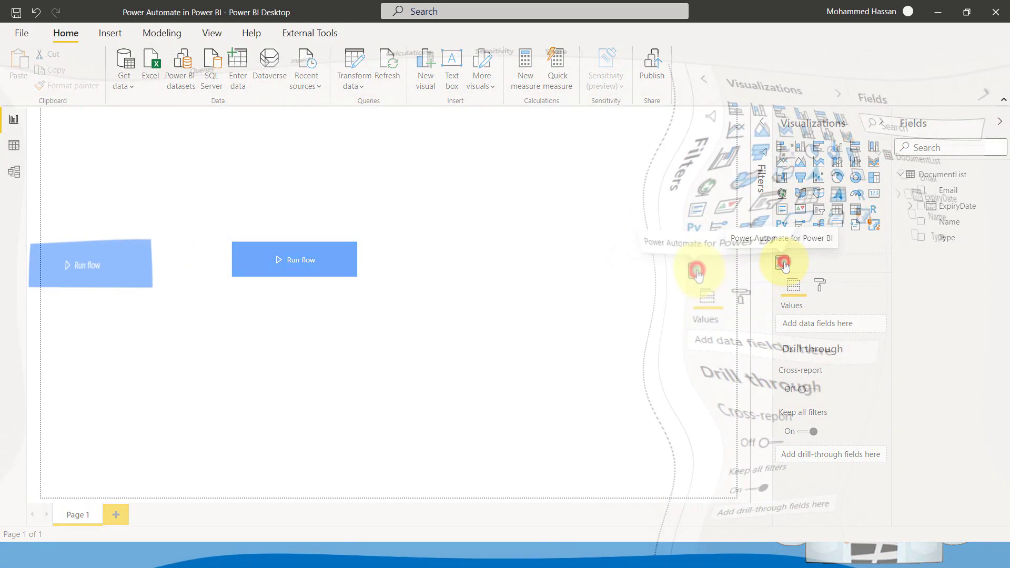
- Add a Power Automate visual, move it to the page centre and enlarge it
{"action": "left_click", "coordinate": [719, 271]}
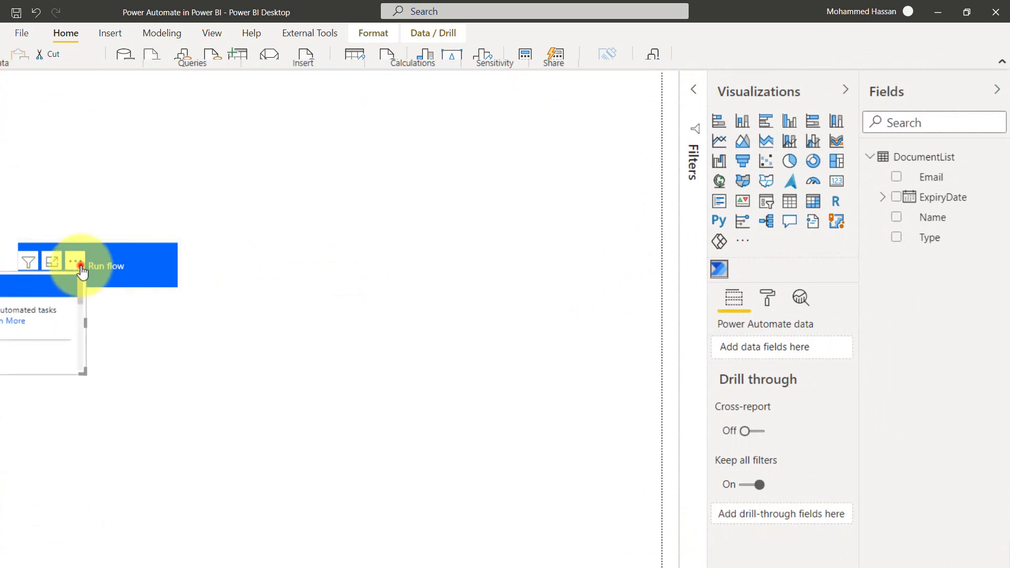
{"action": "left_click_drag", "start_coordinate": [84, 273], "coordinate": [469, 168]}
{"action": "left_click", "coordinate": [470, 276]}
{"action": "left_click_drag", "start_coordinate": [516, 352], "coordinate": [567, 462]}
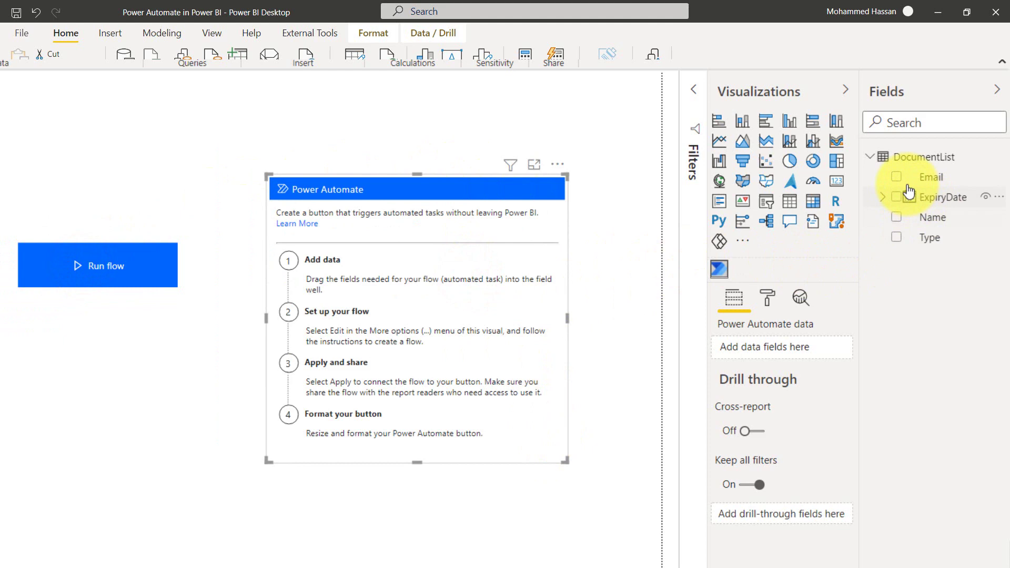
- Add Email, plain ExpiryDate (not the date hierarchy), Name and Type fields to the visual's data
{"action": "left_click_drag", "start_coordinate": [931, 177], "coordinate": [778, 345]}
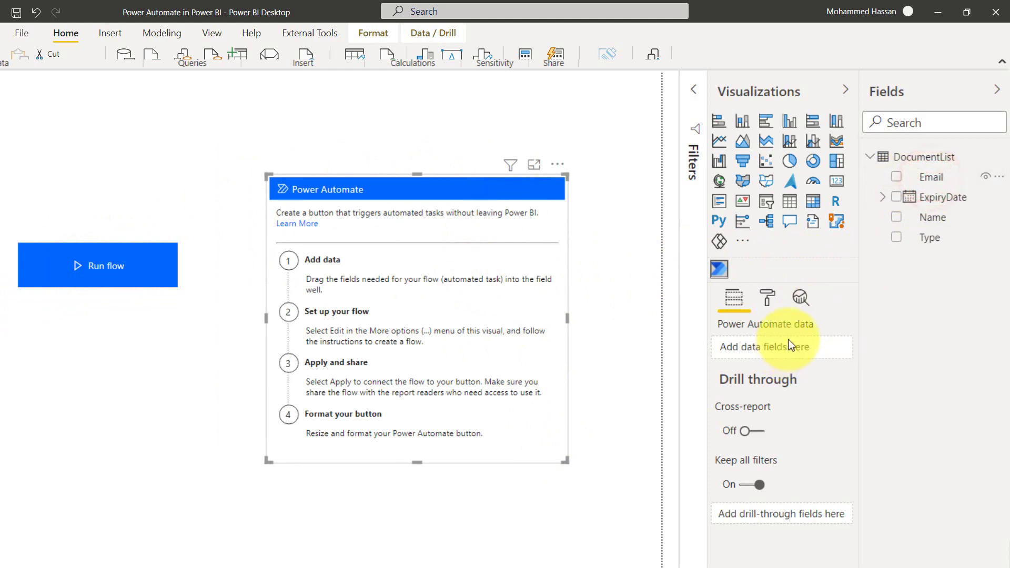
{"action": "left_click", "coordinate": [896, 198]}
{"action": "left_click", "coordinate": [829, 368]}
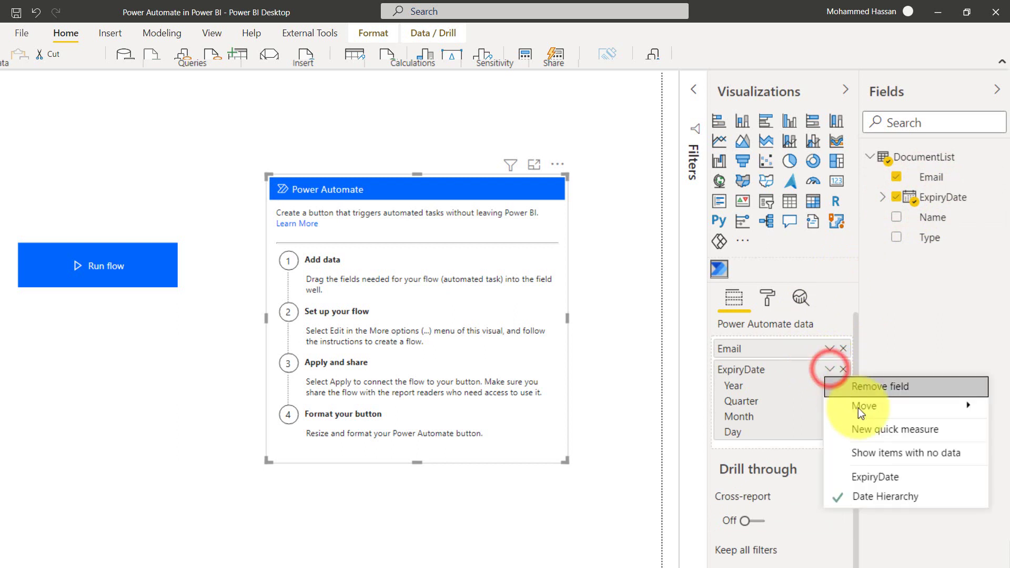
{"action": "left_click", "coordinate": [882, 476]}
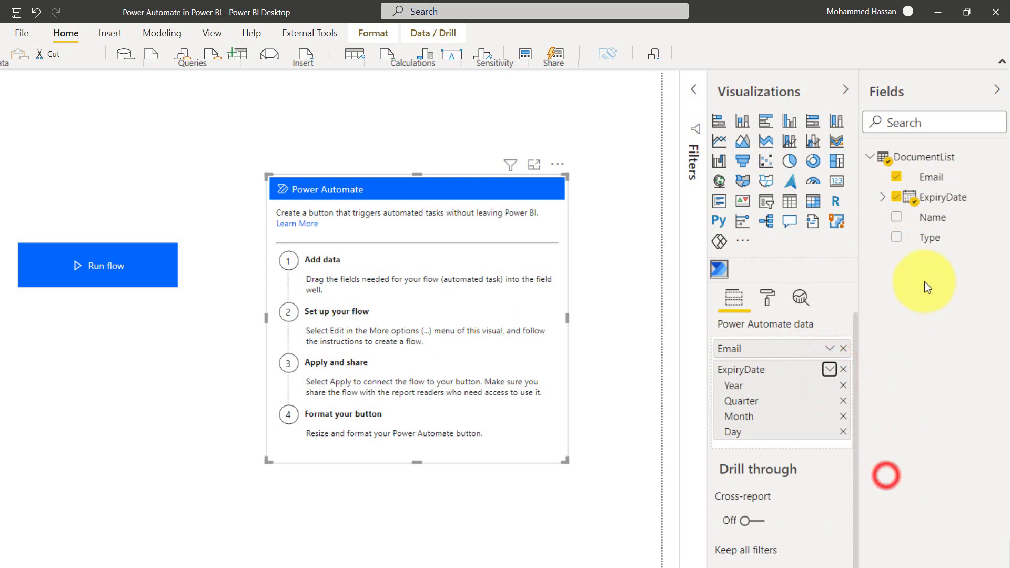
{"action": "left_click", "coordinate": [897, 218]}
{"action": "left_click", "coordinate": [897, 237]}
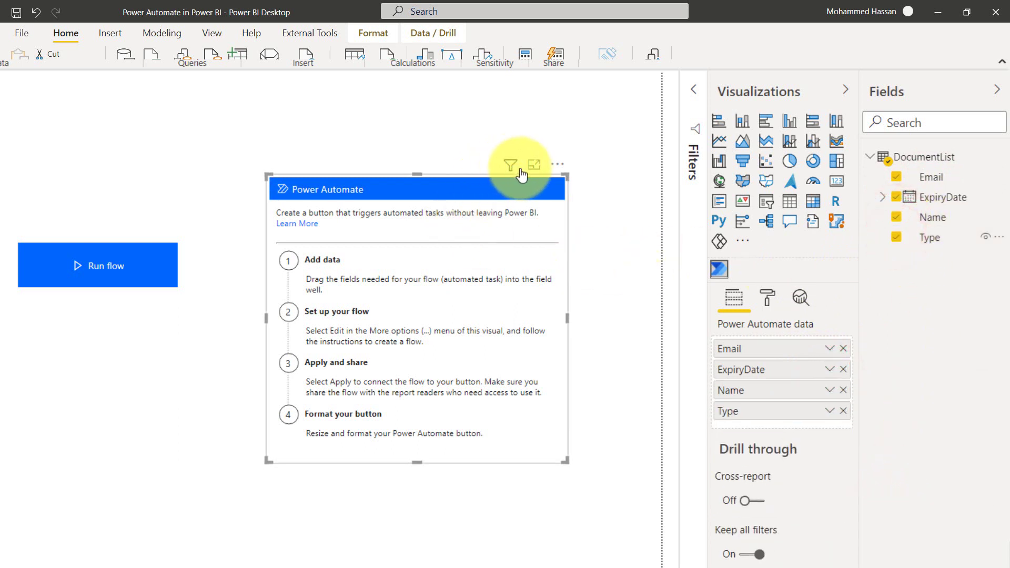
- Edit the button's flow and create a new instant cloud flow with the Power BI button trigger
{"action": "left_click", "coordinate": [558, 167]}
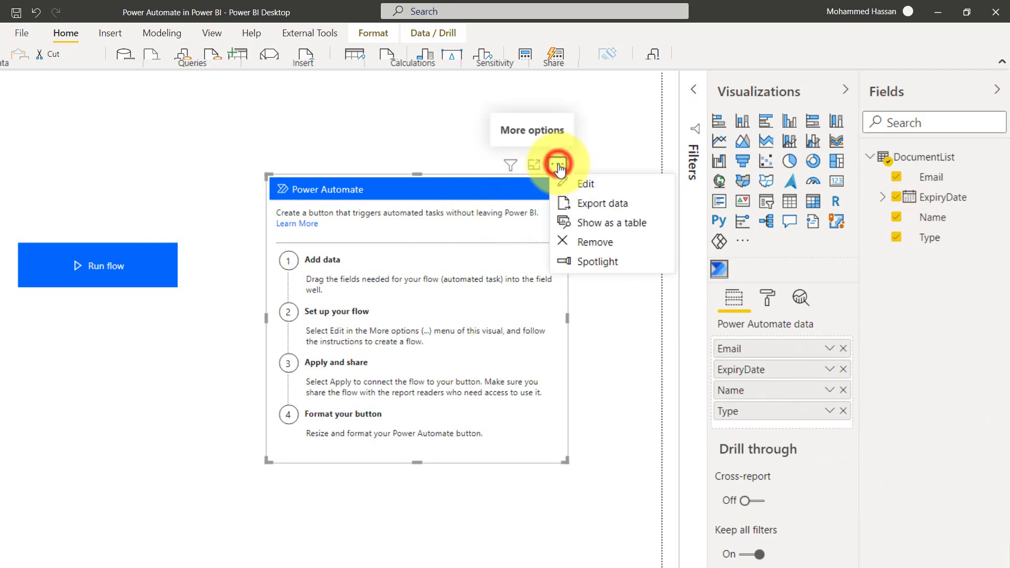
{"action": "left_click", "coordinate": [597, 184]}
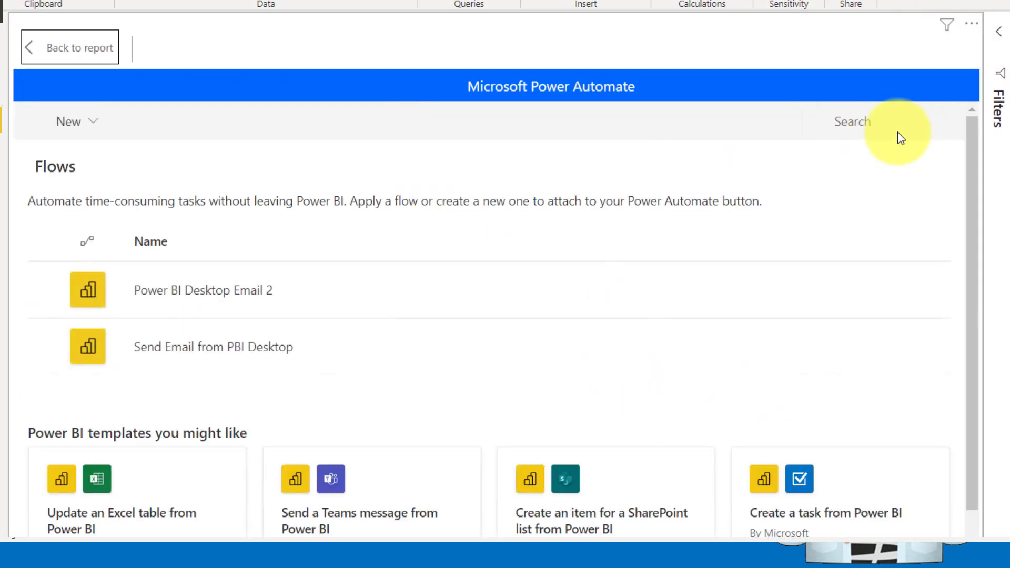
{"action": "left_click", "coordinate": [79, 122]}
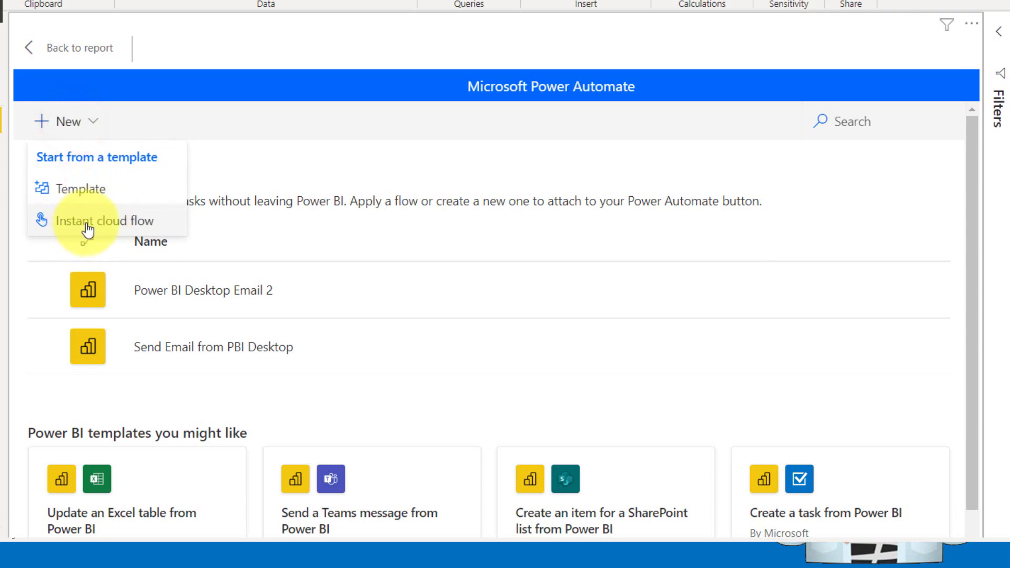
{"action": "left_click", "coordinate": [152, 223]}
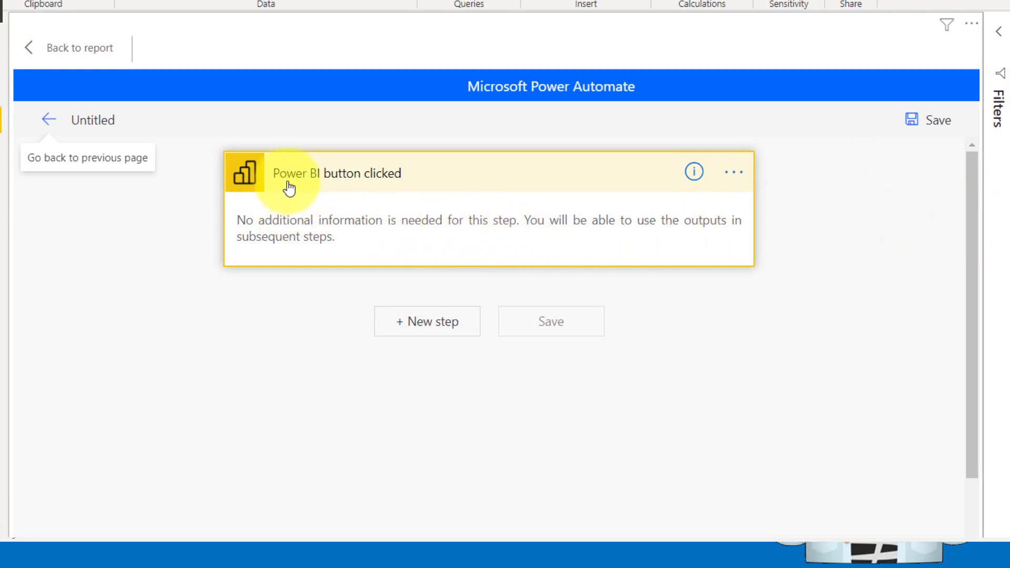
- Add a Control 'Apply to each' step iterating over the Power BI data after the trigger
{"action": "left_click", "coordinate": [445, 330]}
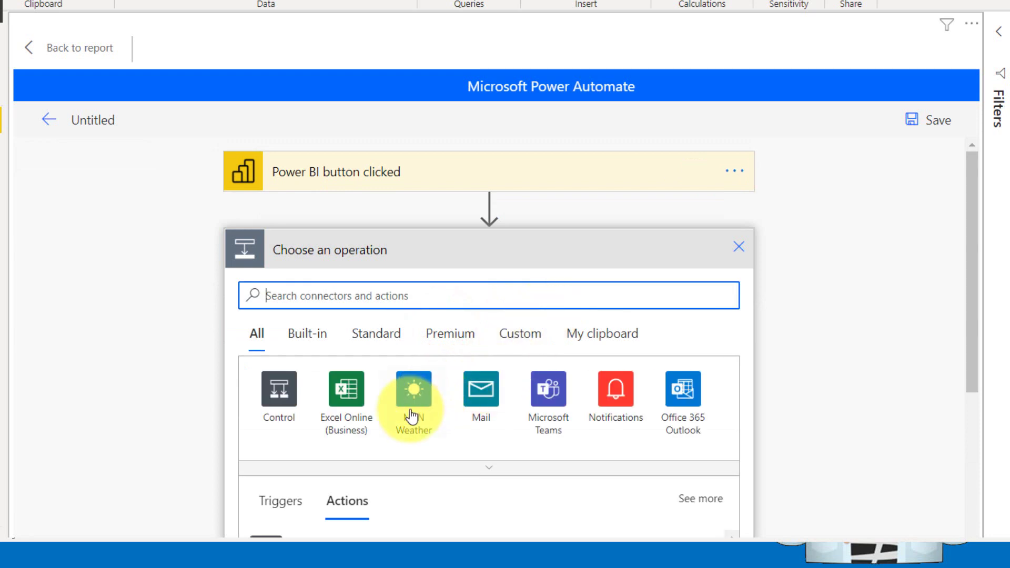
{"action": "left_click", "coordinate": [280, 388]}
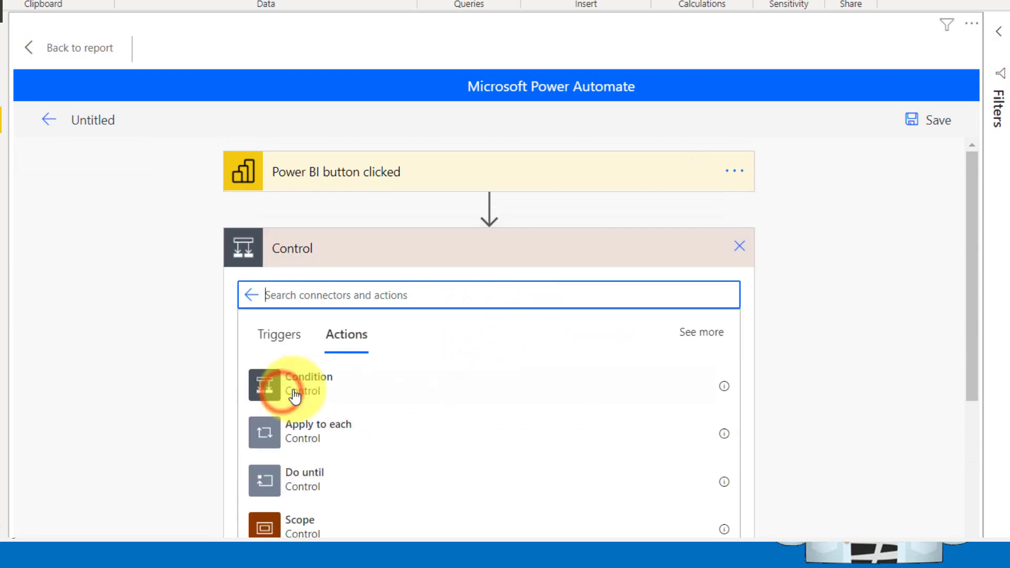
{"action": "scroll", "coordinate": [581, 348], "scroll_direction": "down", "scroll_amount": 3}
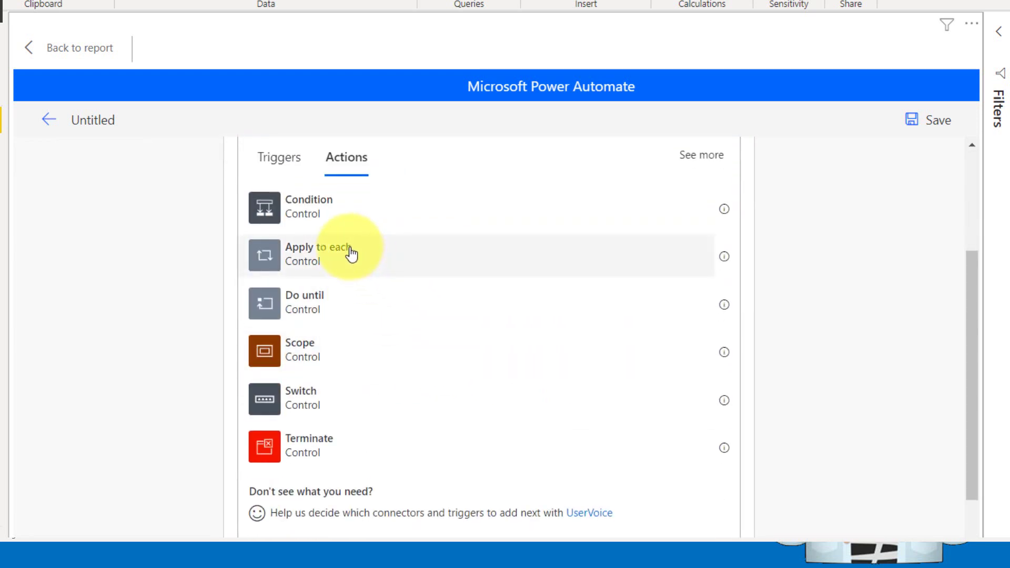
{"action": "left_click", "coordinate": [351, 254]}
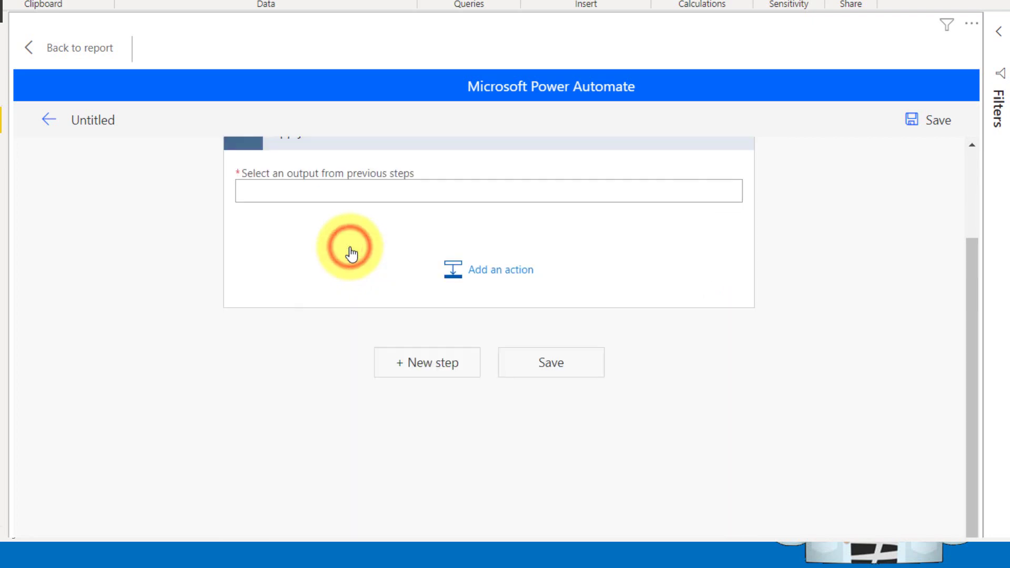
{"action": "scroll", "coordinate": [645, 269], "scroll_direction": "up", "scroll_amount": 2}
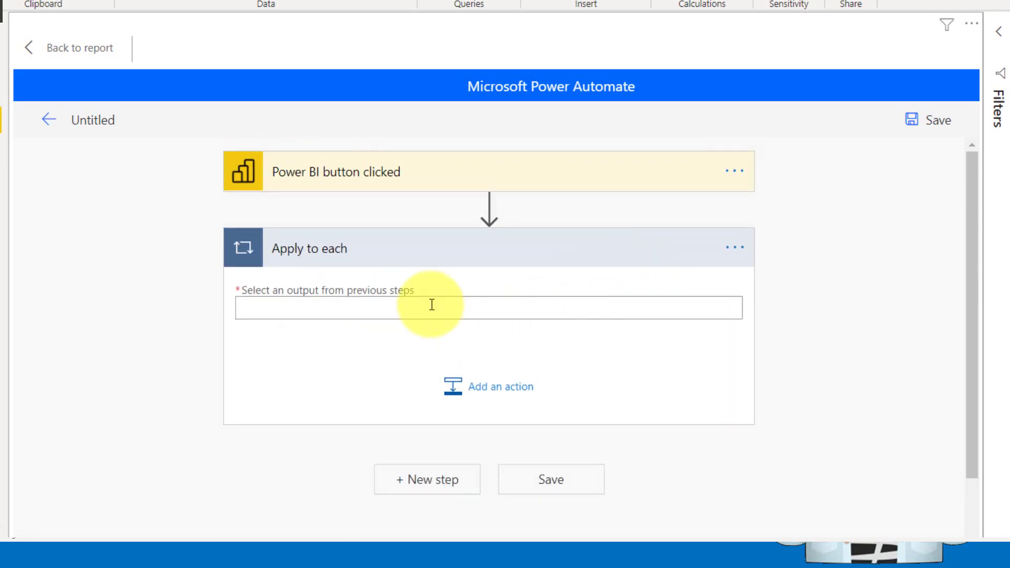
{"action": "left_click", "coordinate": [396, 307]}
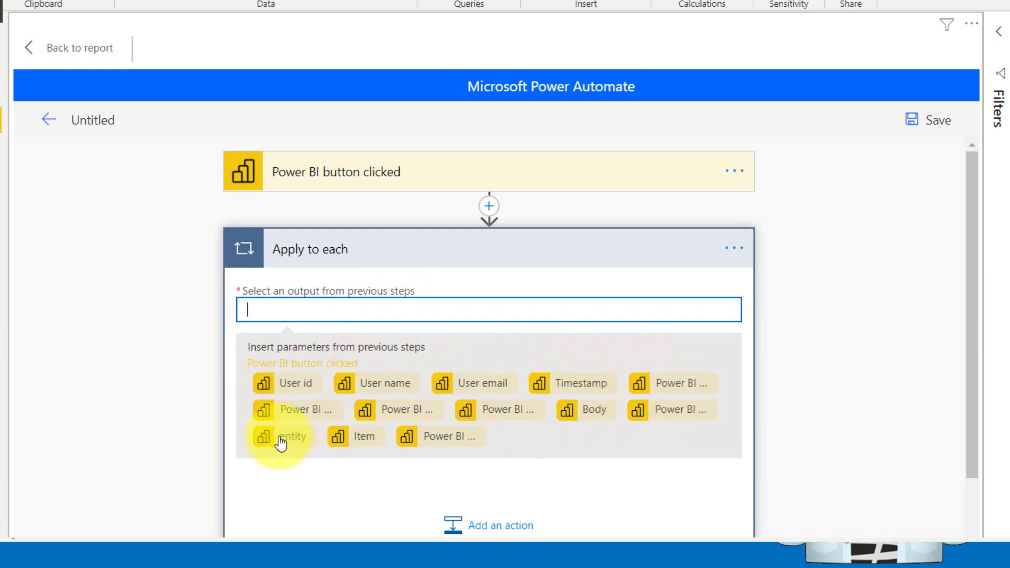
{"action": "scroll", "coordinate": [347, 405], "scroll_direction": "down", "scroll_amount": 2}
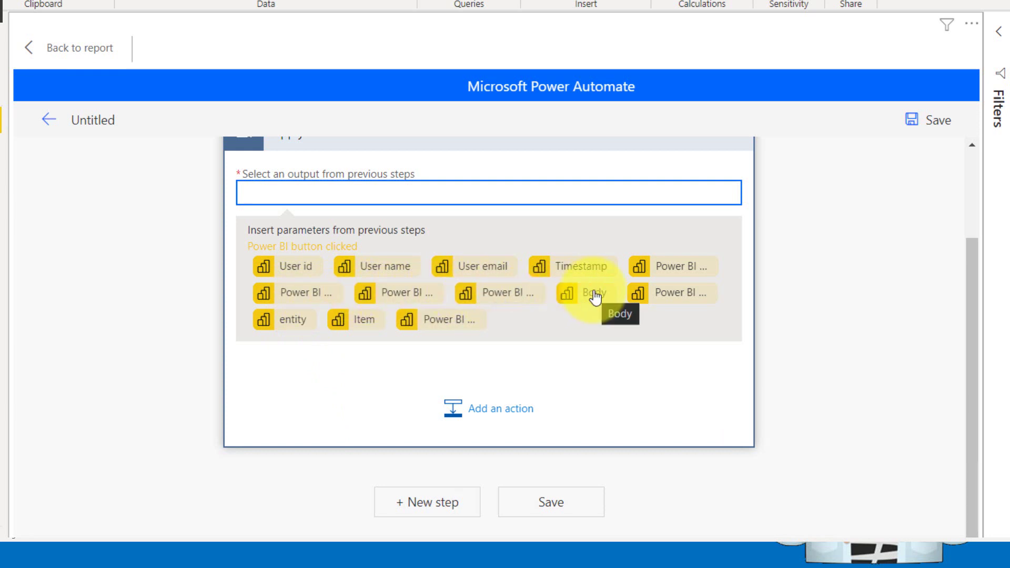
{"action": "left_click", "coordinate": [679, 293]}
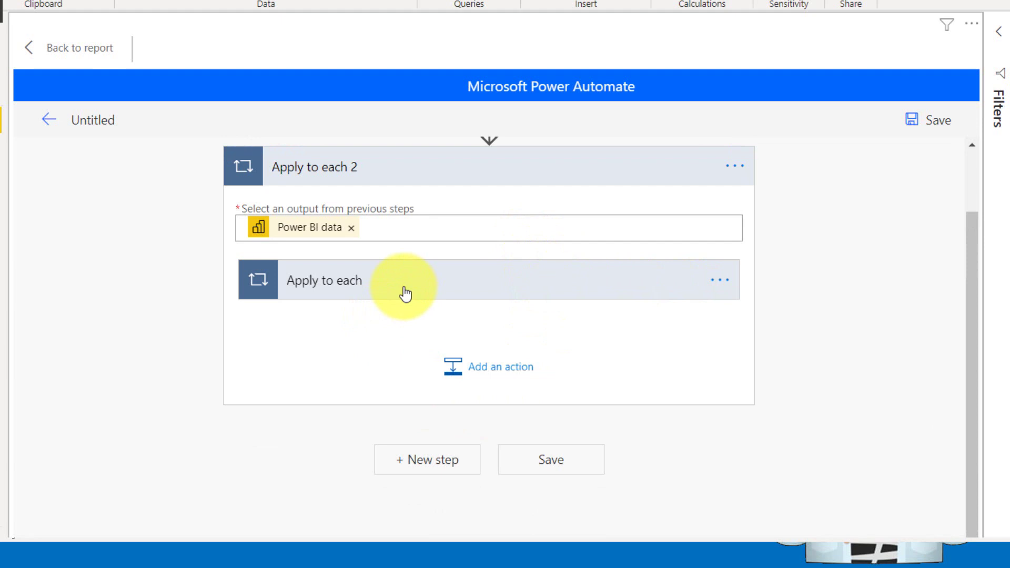
- Delete the extra nested Apply to each loop
{"action": "left_click", "coordinate": [350, 289]}
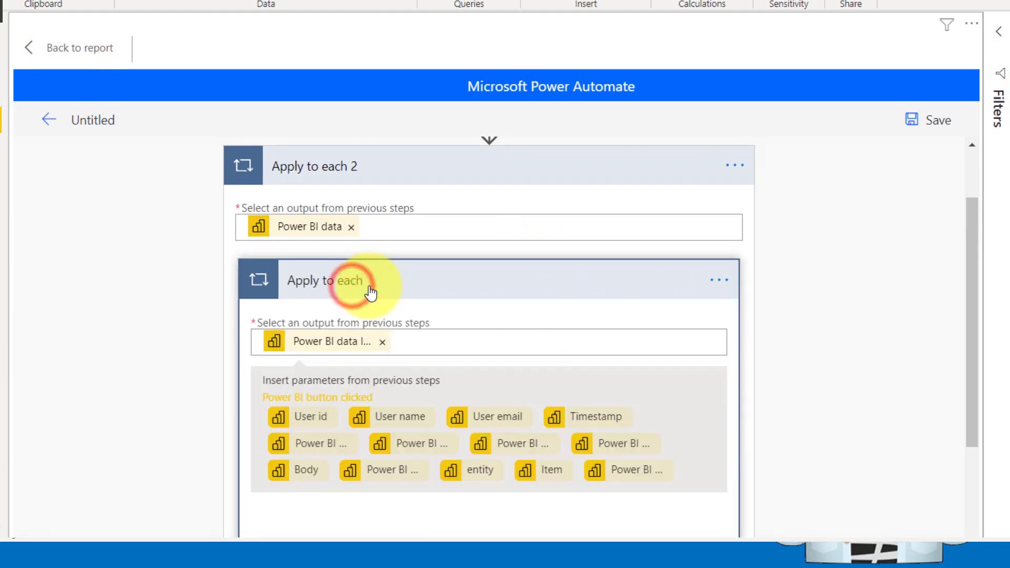
{"action": "left_click", "coordinate": [719, 279]}
{"action": "left_click", "coordinate": [794, 501]}
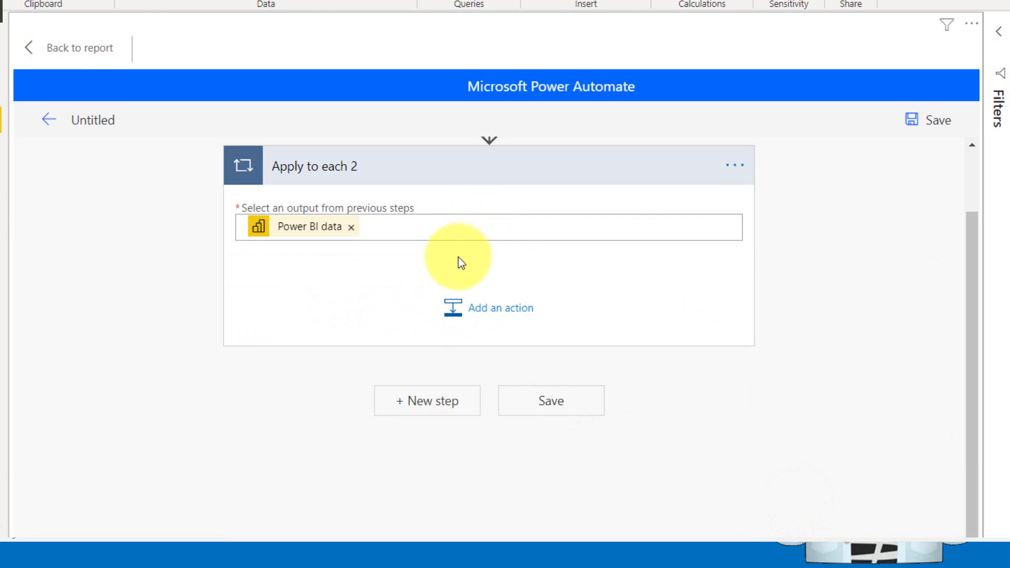
{"action": "scroll", "coordinate": [460, 260], "scroll_direction": "up", "scroll_amount": 2}
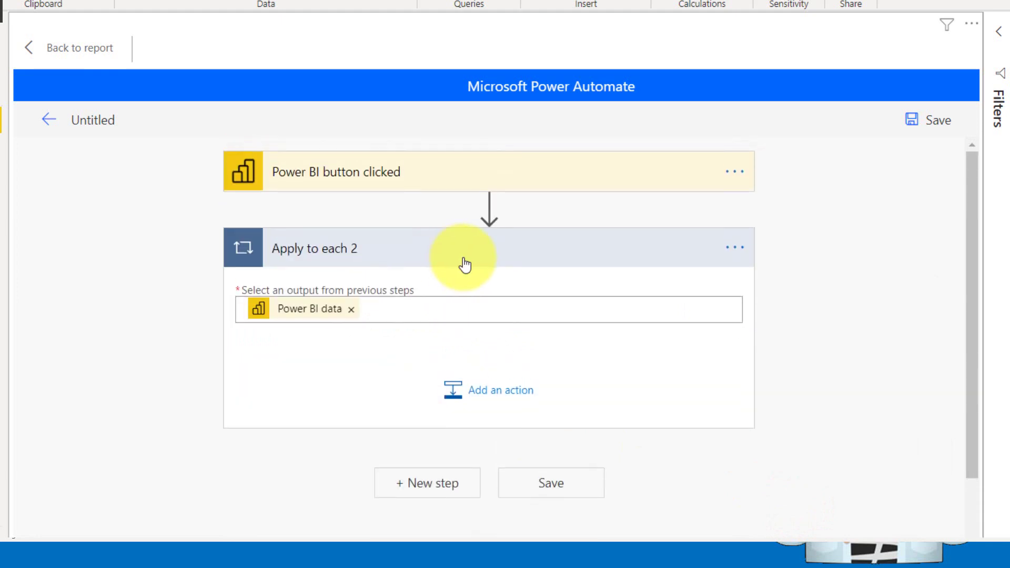
- Add a Condition inside the loop whose first value is the Power BI data ExpiryDate field
{"action": "left_click", "coordinate": [499, 395]}
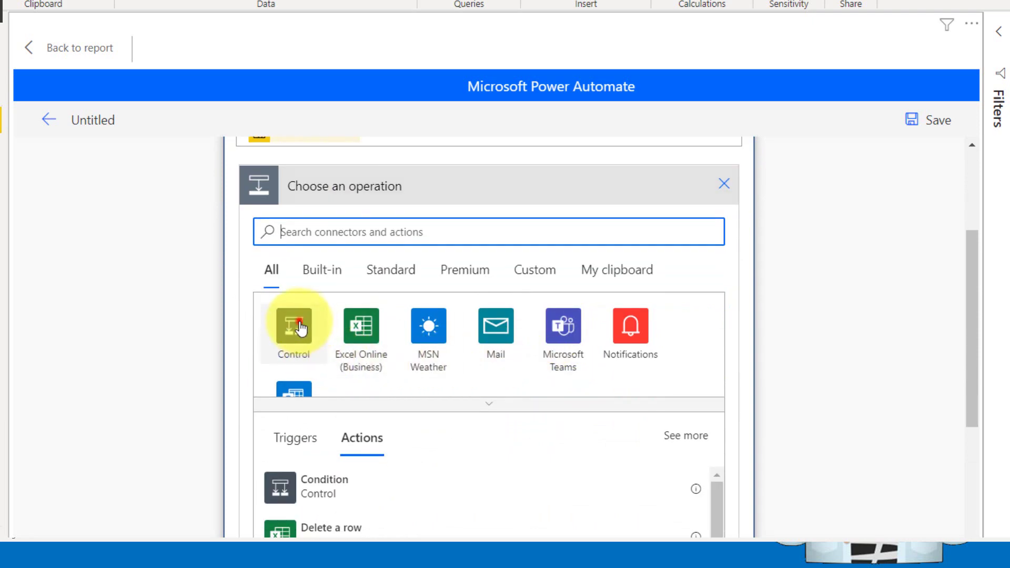
{"action": "left_click", "coordinate": [295, 326]}
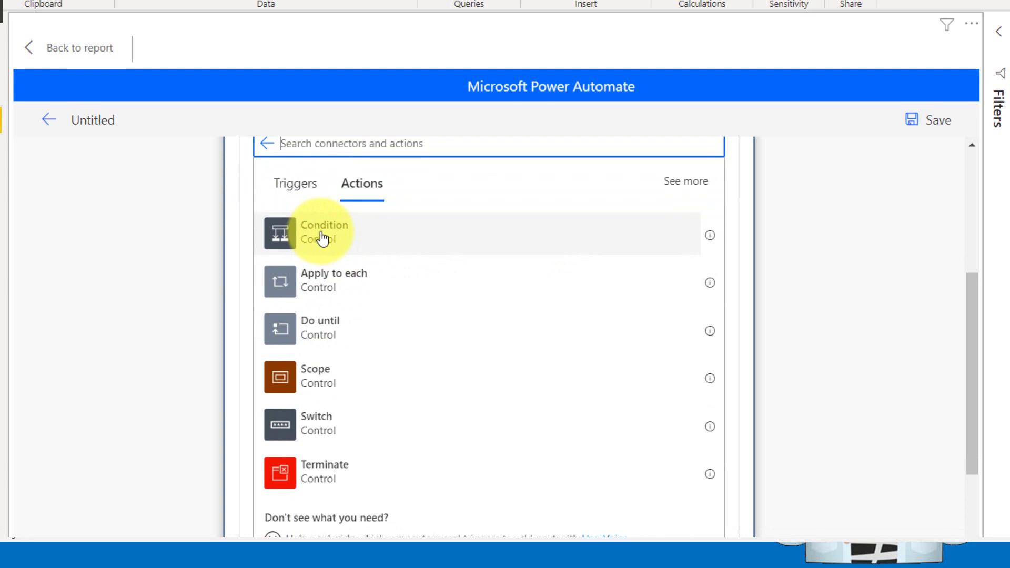
{"action": "left_click", "coordinate": [321, 237]}
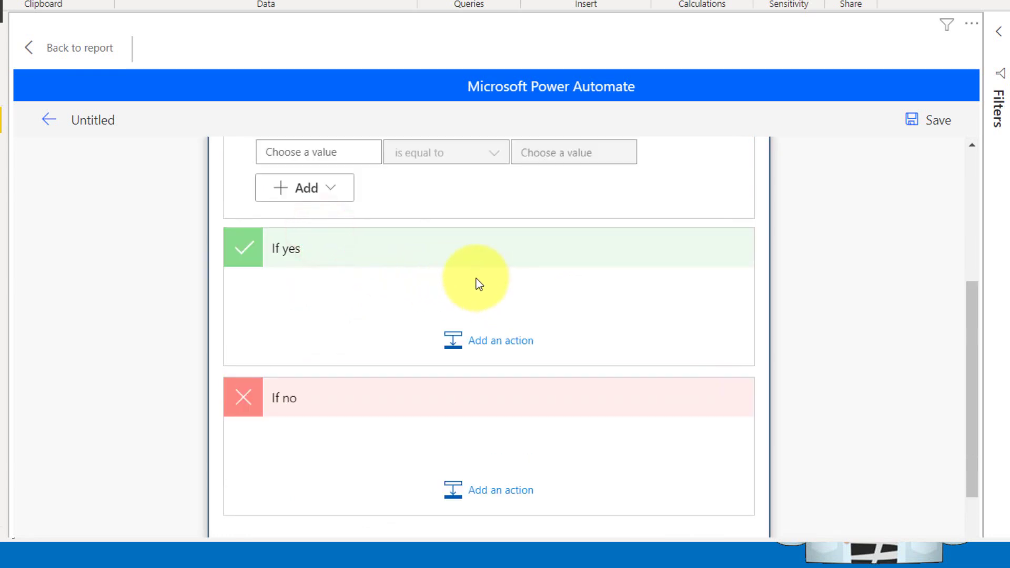
{"action": "left_click", "coordinate": [303, 239]}
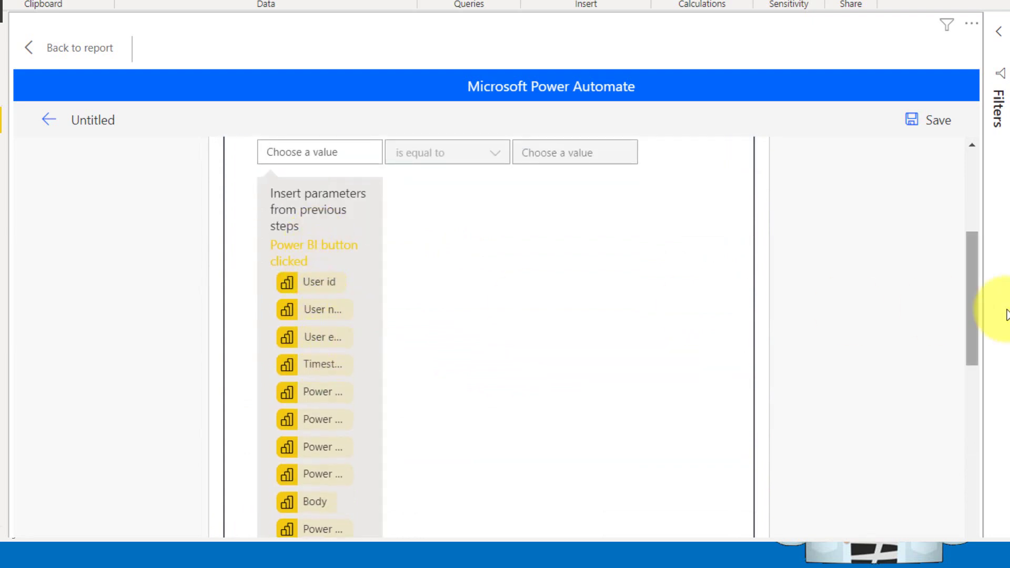
{"action": "scroll", "coordinate": [321, 206], "scroll_direction": "down", "scroll_amount": 2}
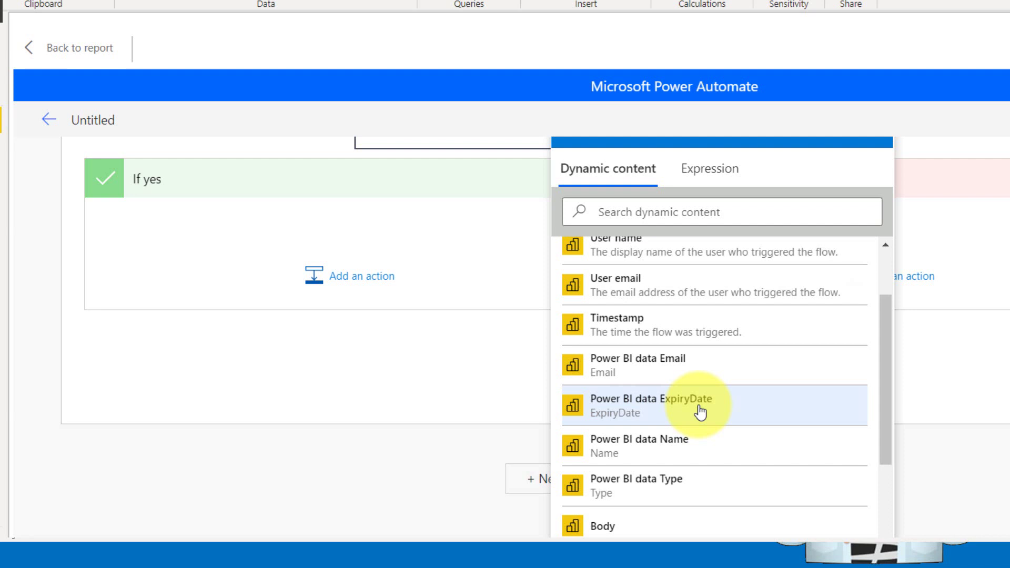
{"action": "left_click", "coordinate": [700, 412]}
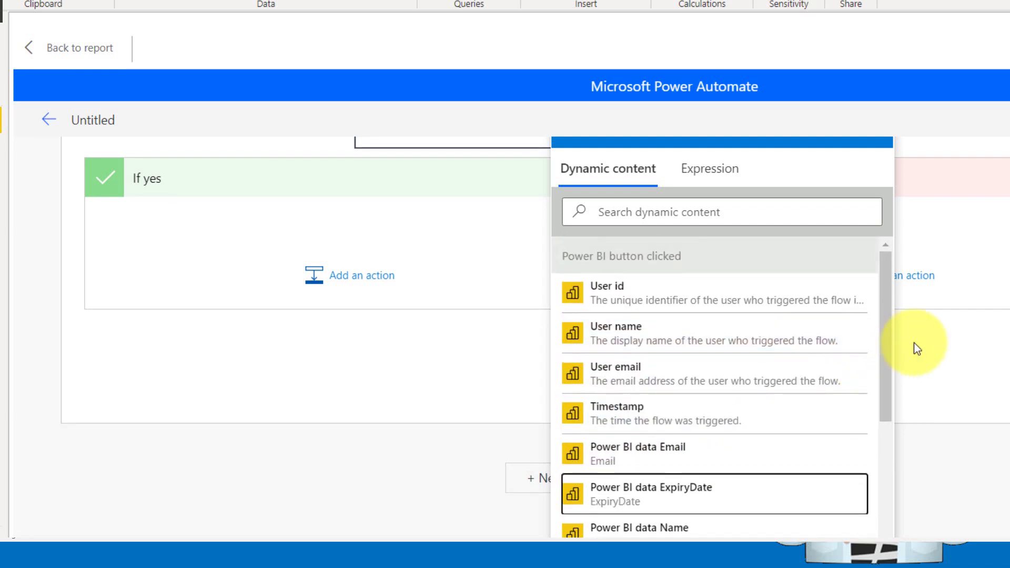
{"action": "scroll", "coordinate": [999, 226], "scroll_direction": "up", "scroll_amount": 5}
- Set the condition operator to 'is less than' and its comparison value to the expression utcNow()
{"action": "left_click", "coordinate": [638, 308]}
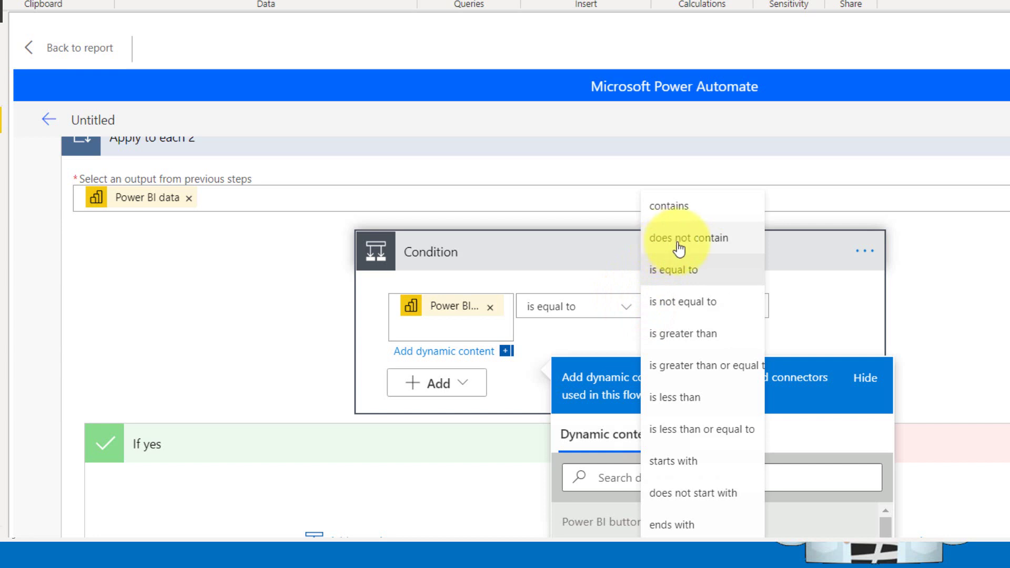
{"action": "left_click", "coordinate": [687, 399]}
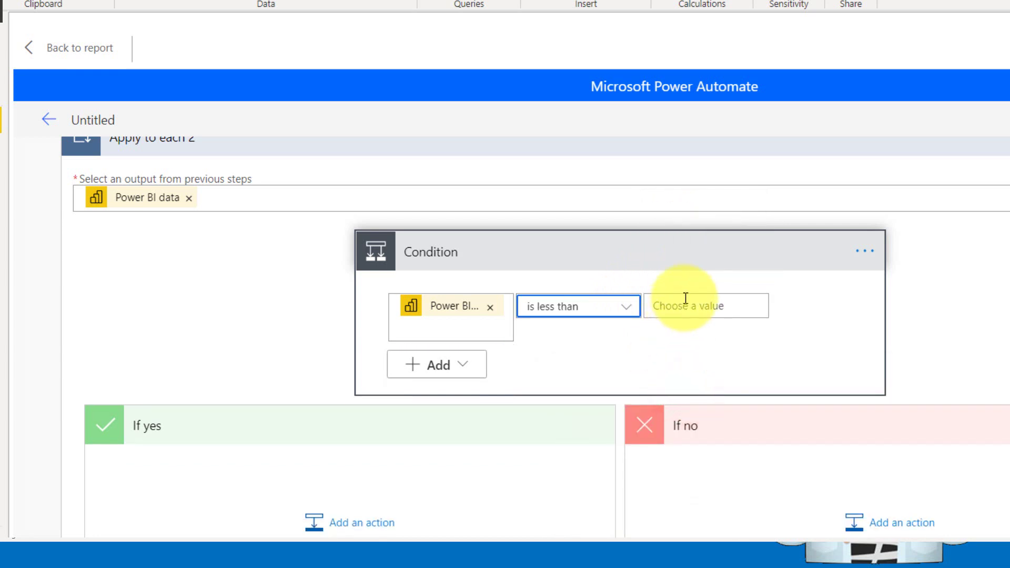
{"action": "left_click", "coordinate": [723, 303]}
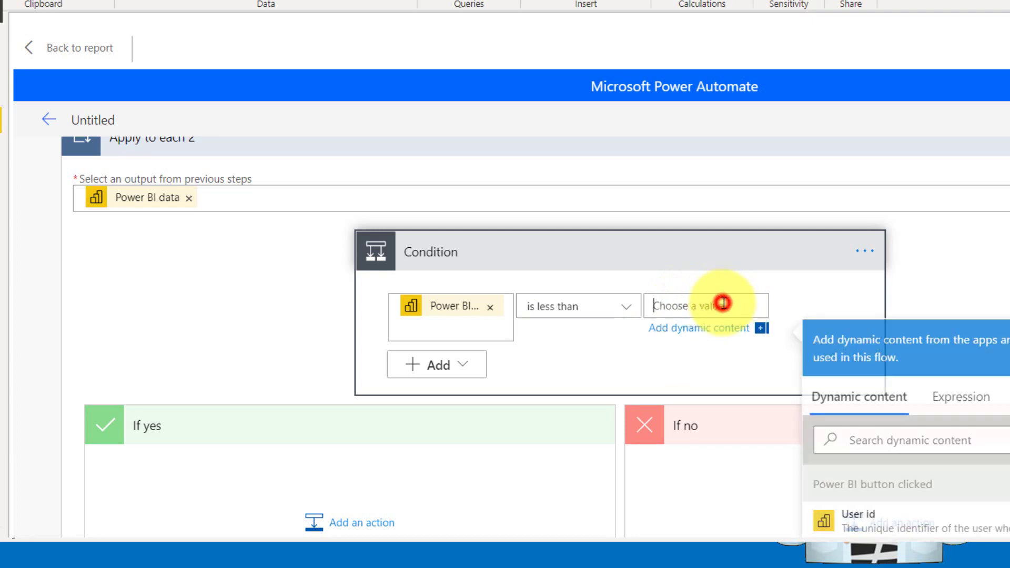
{"action": "scroll", "coordinate": [989, 316], "scroll_direction": "down", "scroll_amount": 3}
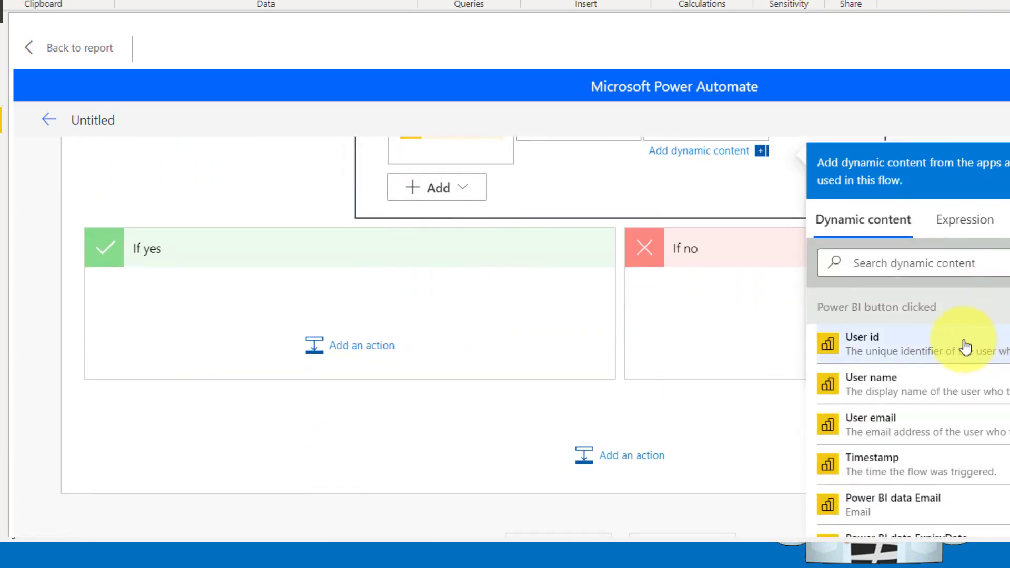
{"action": "left_click", "coordinate": [980, 231]}
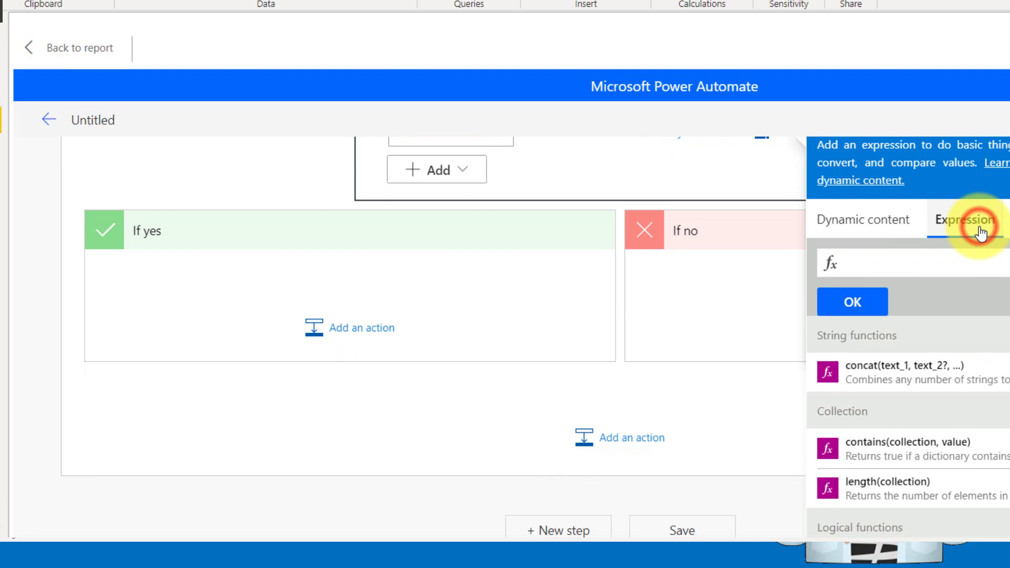
{"action": "left_click", "coordinate": [949, 264]}
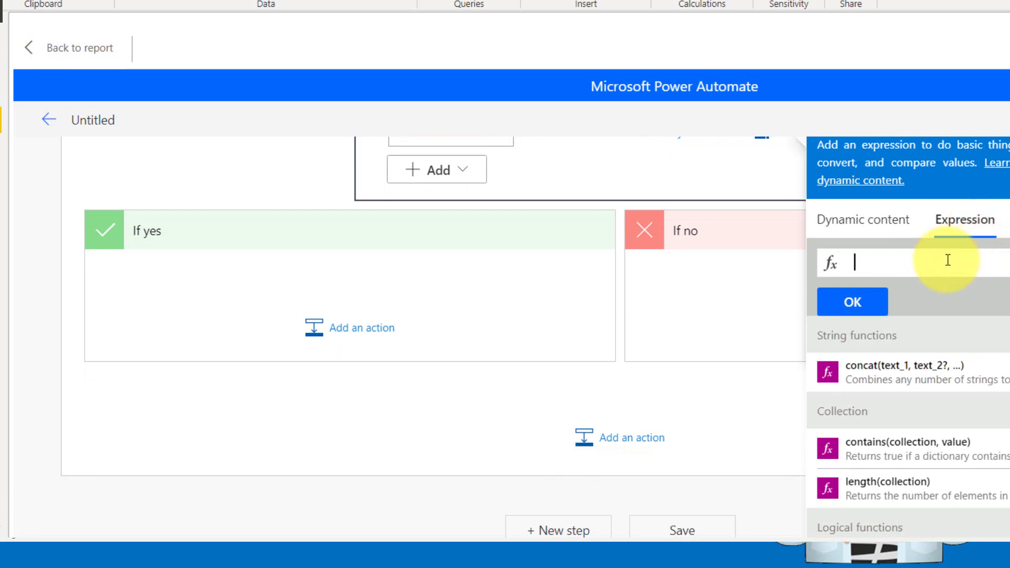
{"action": "type", "text": "utc"}
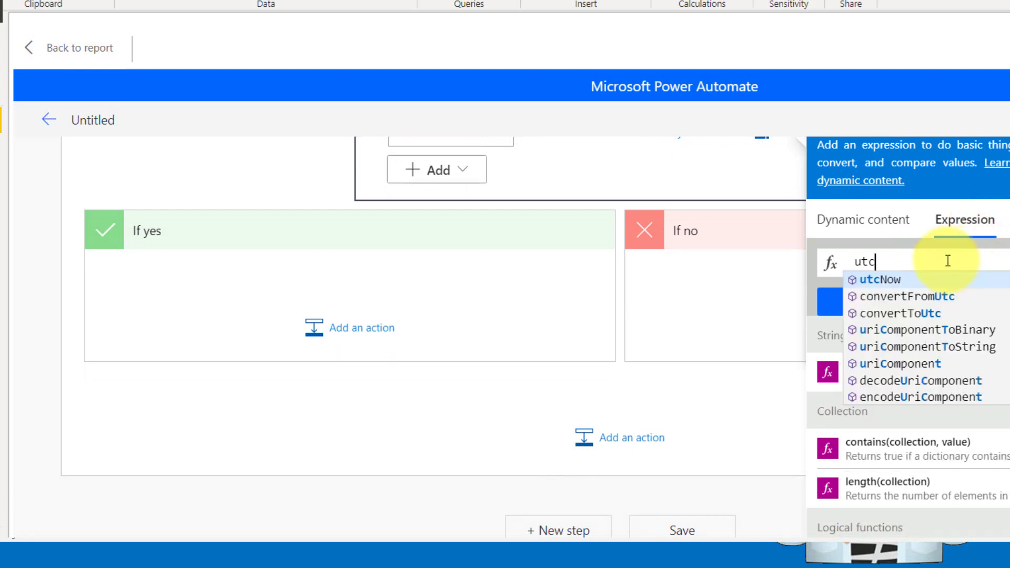
{"action": "left_click", "coordinate": [873, 279]}
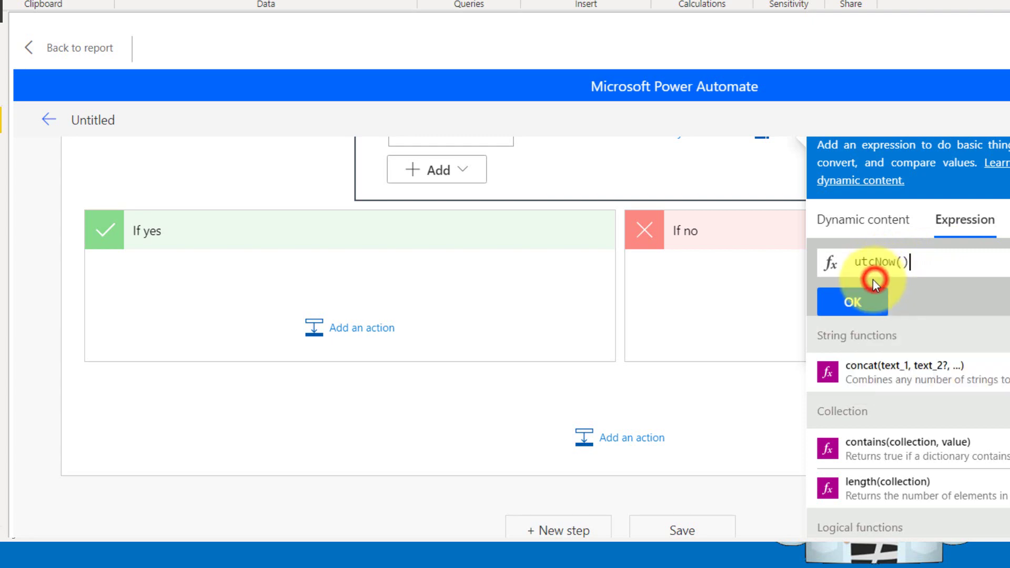
{"action": "scroll", "coordinate": [912, 284], "scroll_direction": "up", "scroll_amount": 3}
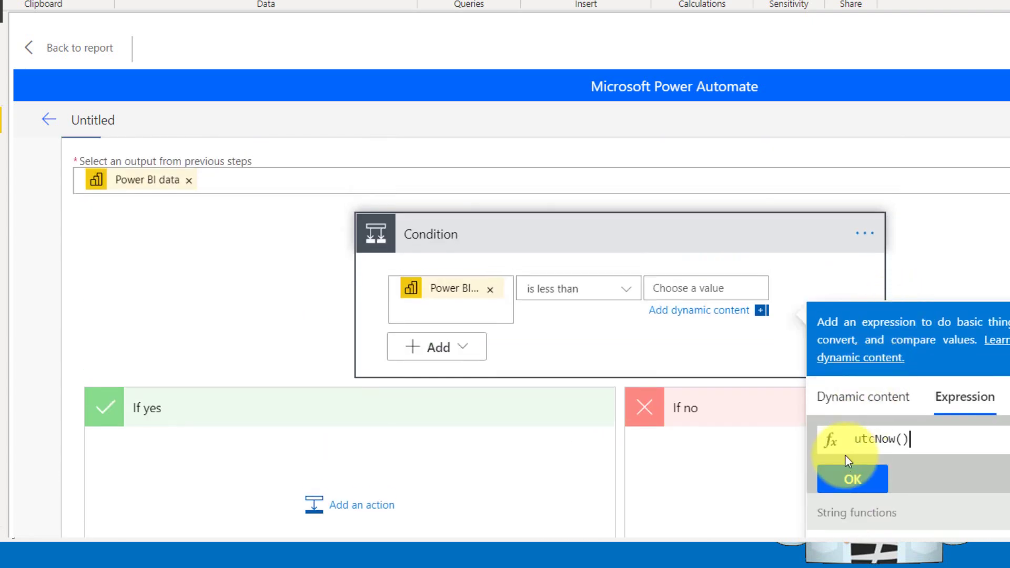
{"action": "left_click", "coordinate": [853, 479]}
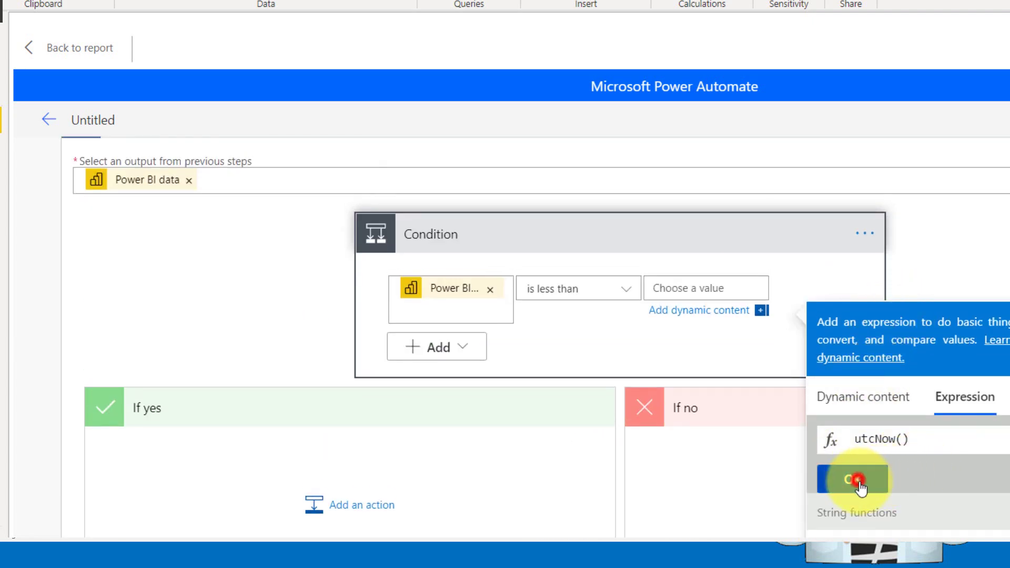
{"action": "left_click", "coordinate": [610, 341]}
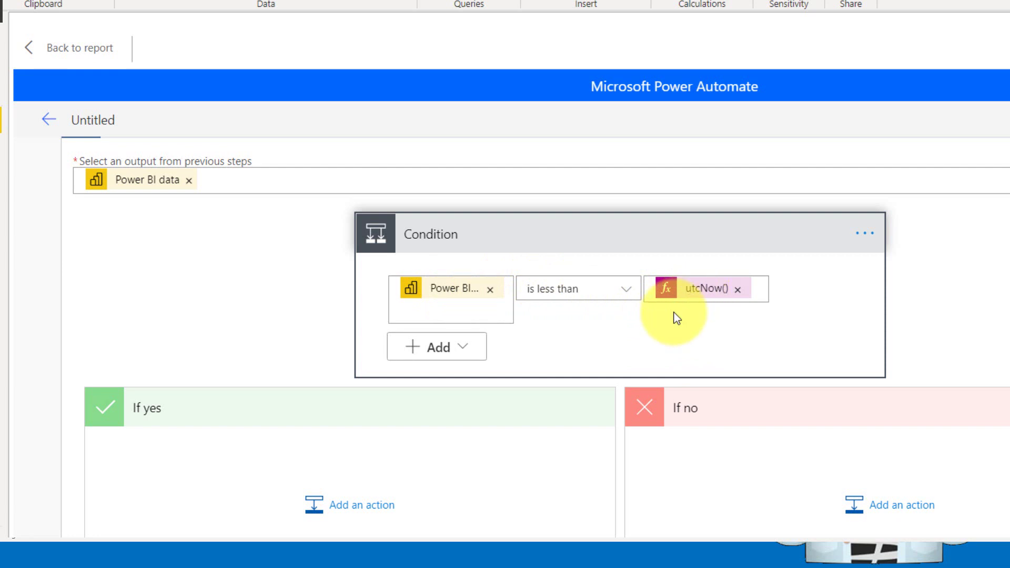
{"action": "scroll", "coordinate": [481, 436], "scroll_direction": "down", "scroll_amount": 3}
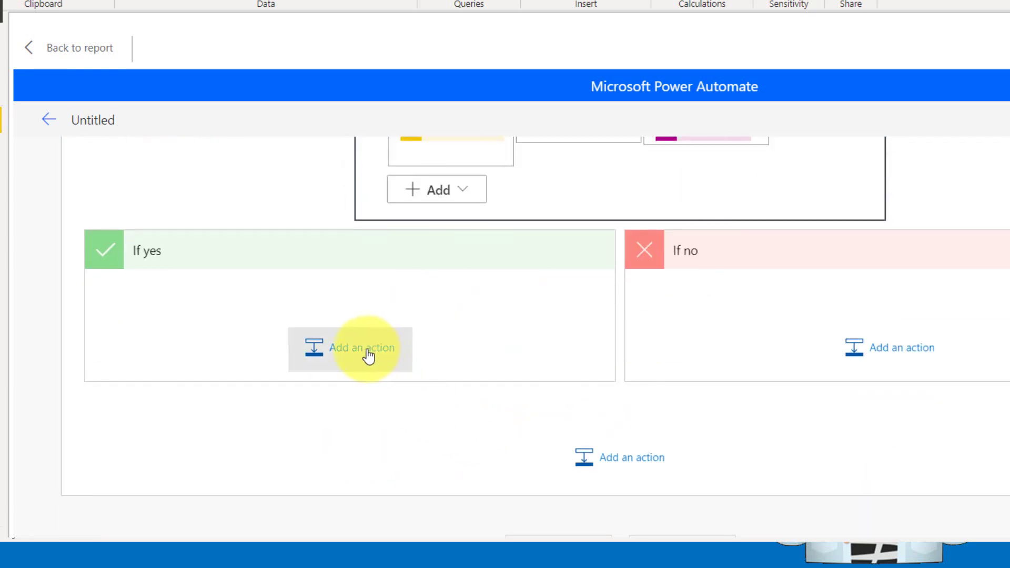
- Add a Mail 'Send an email notification (V3)' action to the If yes branch
{"action": "left_click", "coordinate": [368, 356]}
{"action": "scroll", "coordinate": [551, 347], "scroll_direction": "down", "scroll_amount": 3}
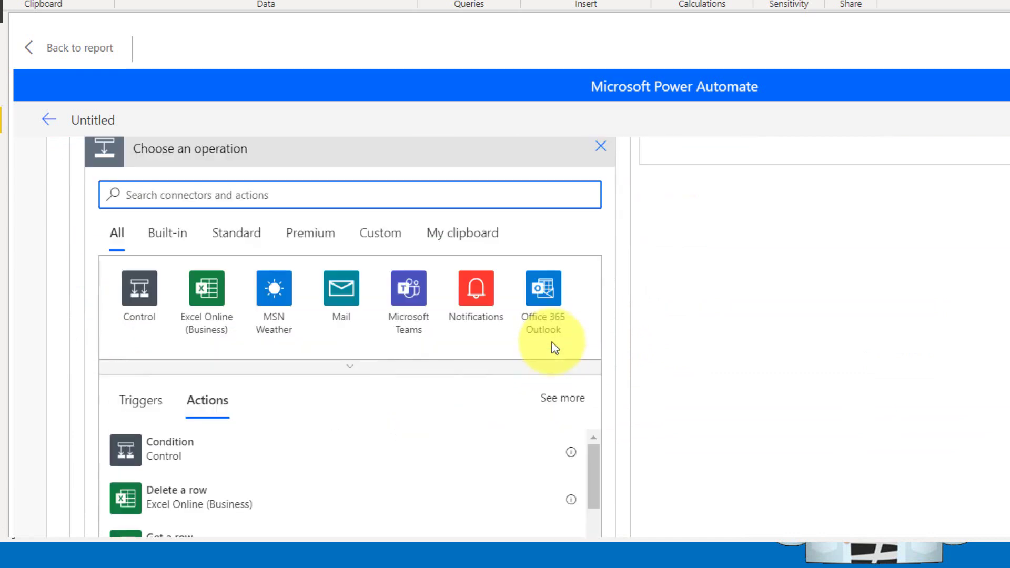
{"action": "left_click", "coordinate": [462, 233]}
{"action": "left_click", "coordinate": [128, 205]}
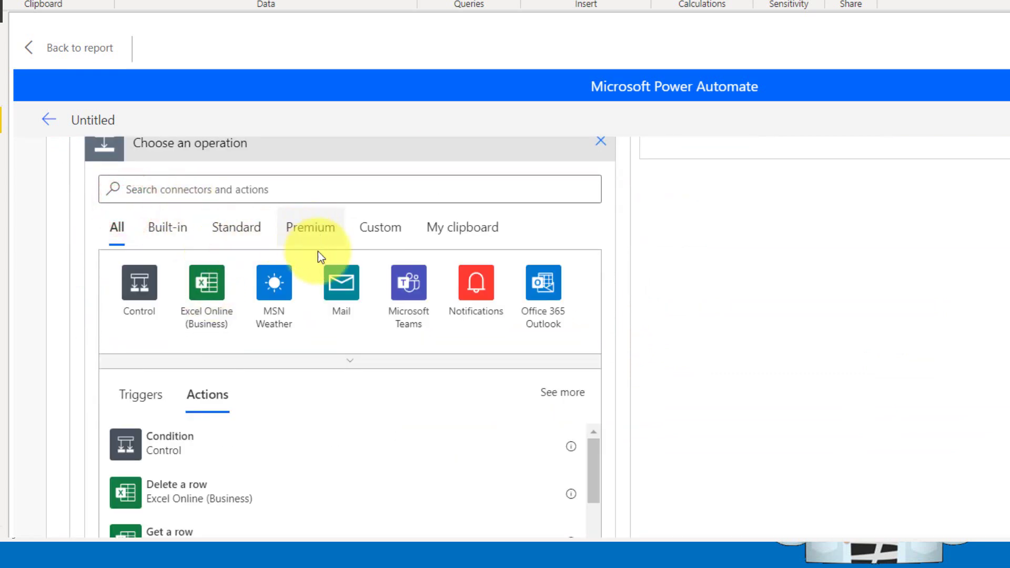
{"action": "left_click", "coordinate": [343, 290]}
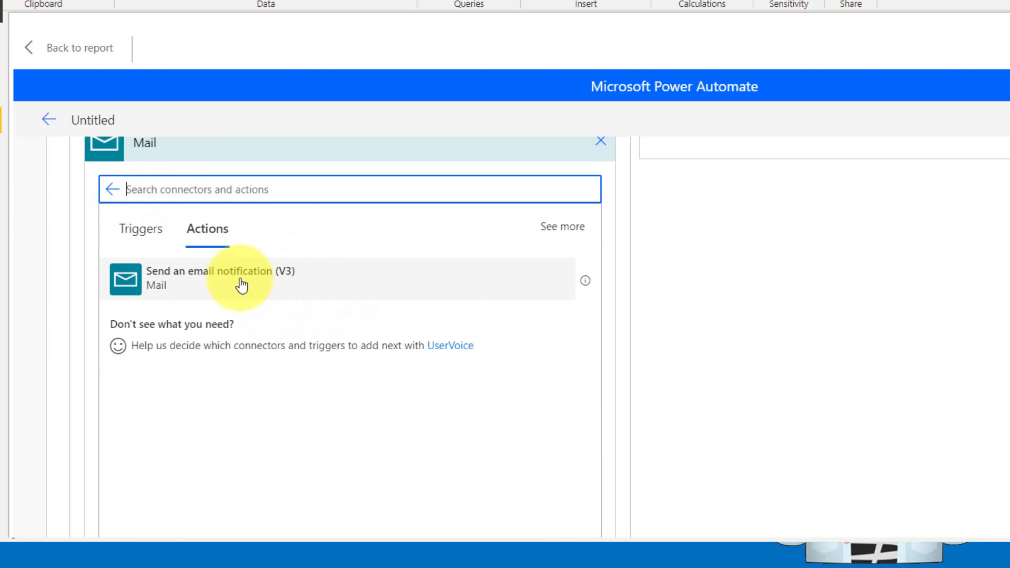
{"action": "left_click", "coordinate": [242, 284]}
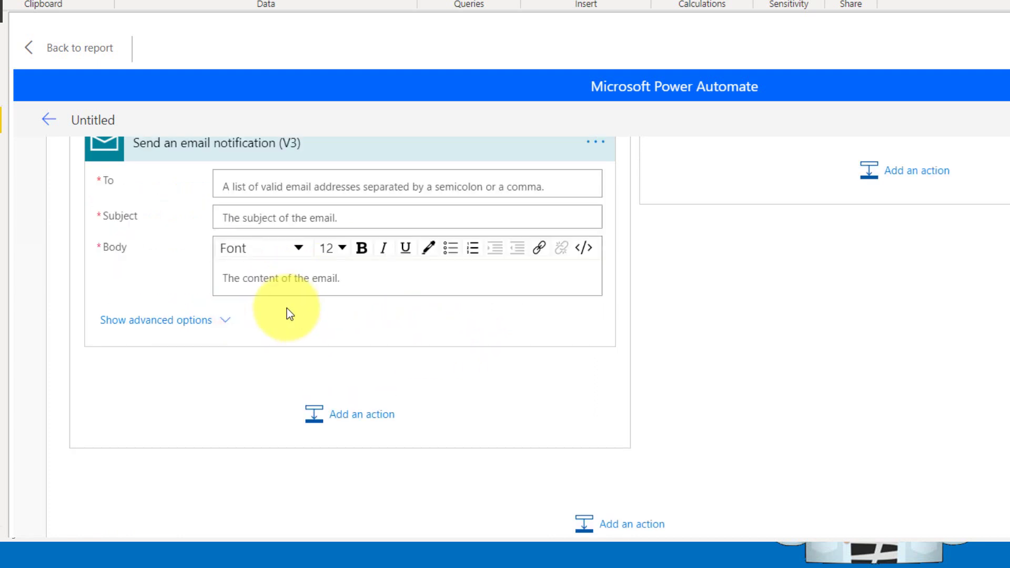
- Set the email's To field to the dynamic content 'Power BI data Email'
{"action": "left_click", "coordinate": [263, 275]}
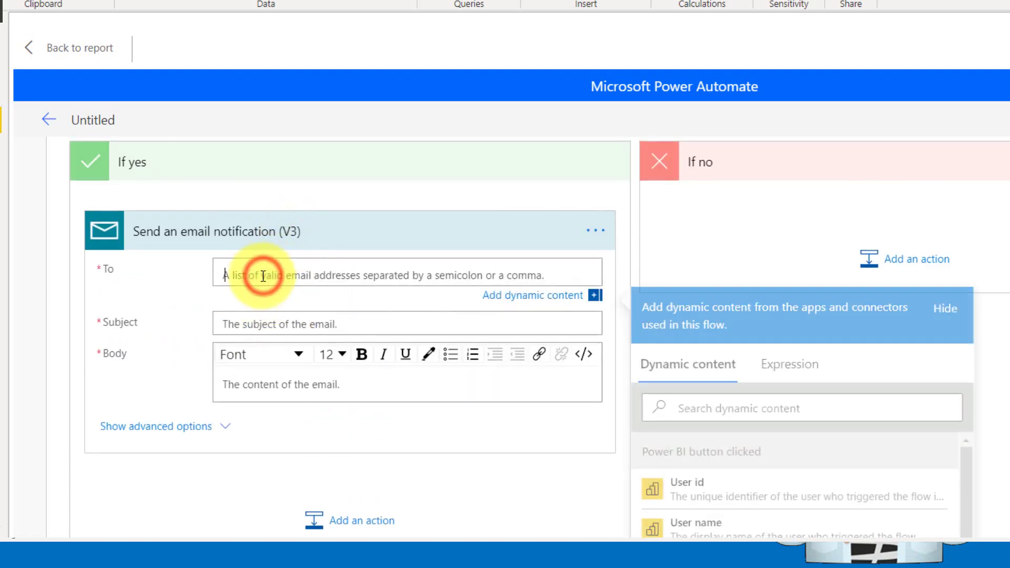
{"action": "scroll", "coordinate": [927, 504], "scroll_direction": "down", "scroll_amount": 2}
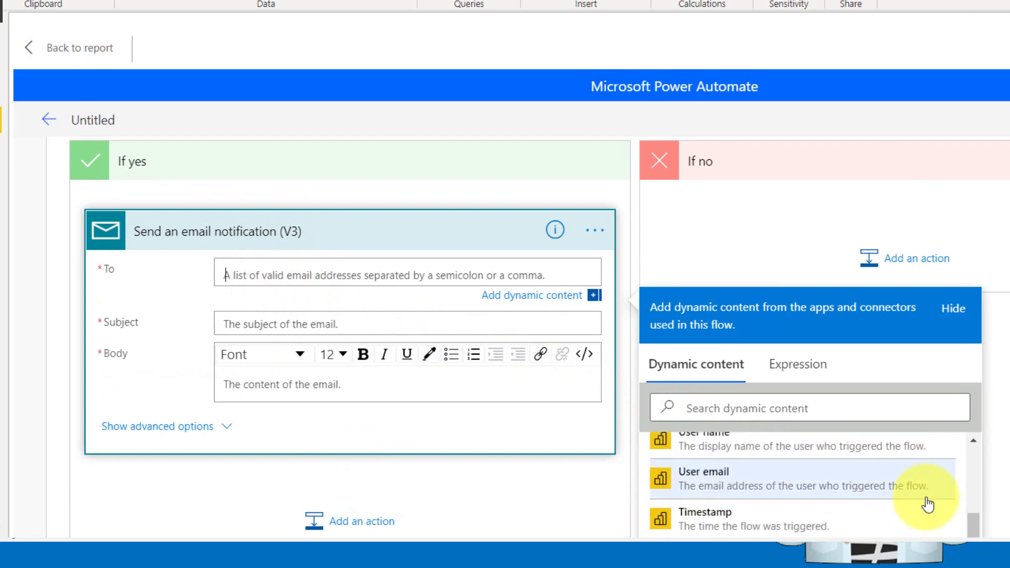
{"action": "scroll", "coordinate": [926, 497], "scroll_direction": "up", "scroll_amount": 2}
{"action": "scroll", "coordinate": [897, 399], "scroll_direction": "down", "scroll_amount": 3}
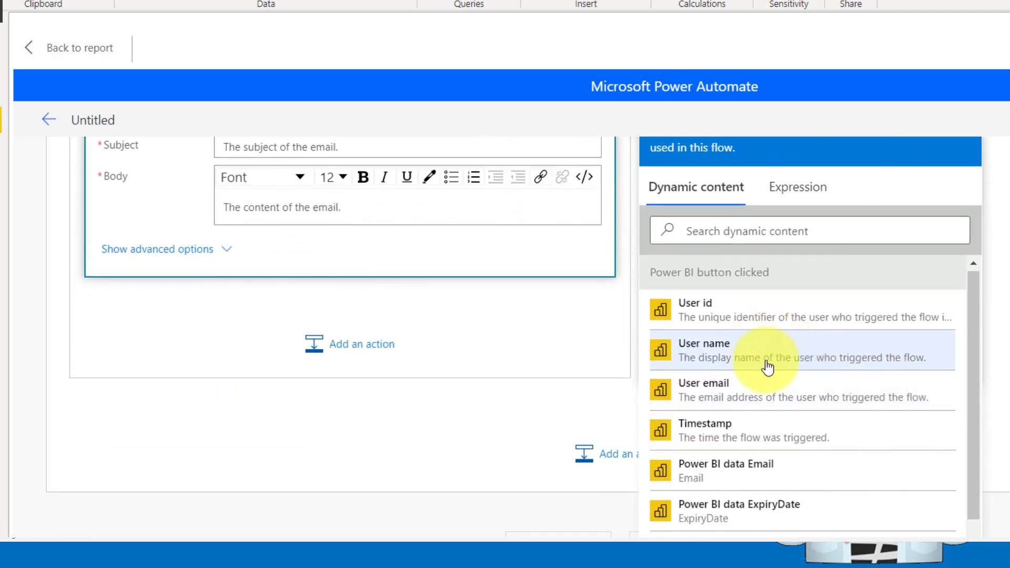
{"action": "left_click", "coordinate": [752, 467]}
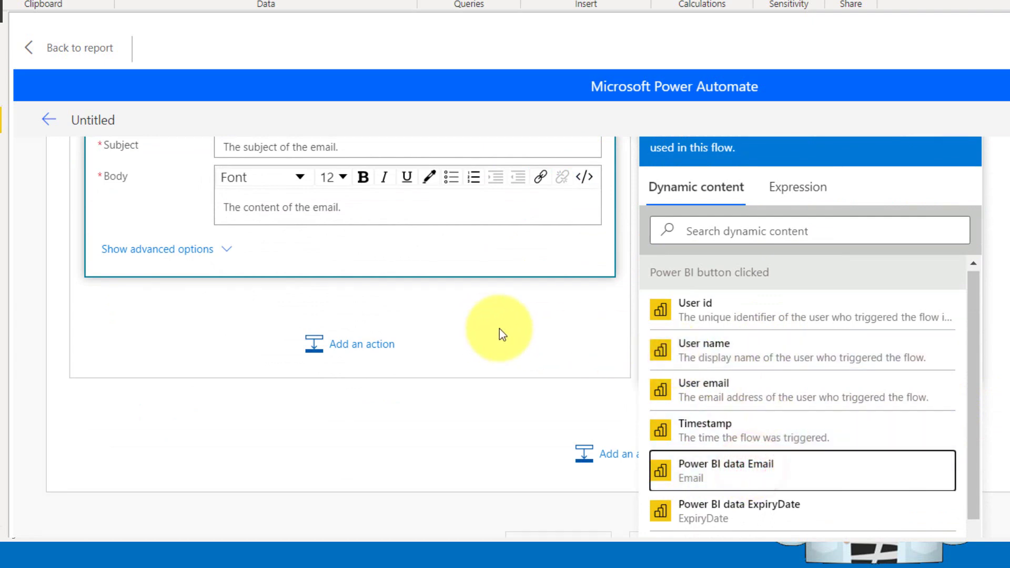
{"action": "scroll", "coordinate": [499, 334], "scroll_direction": "up", "scroll_amount": 3}
{"action": "left_click", "coordinate": [259, 322]}
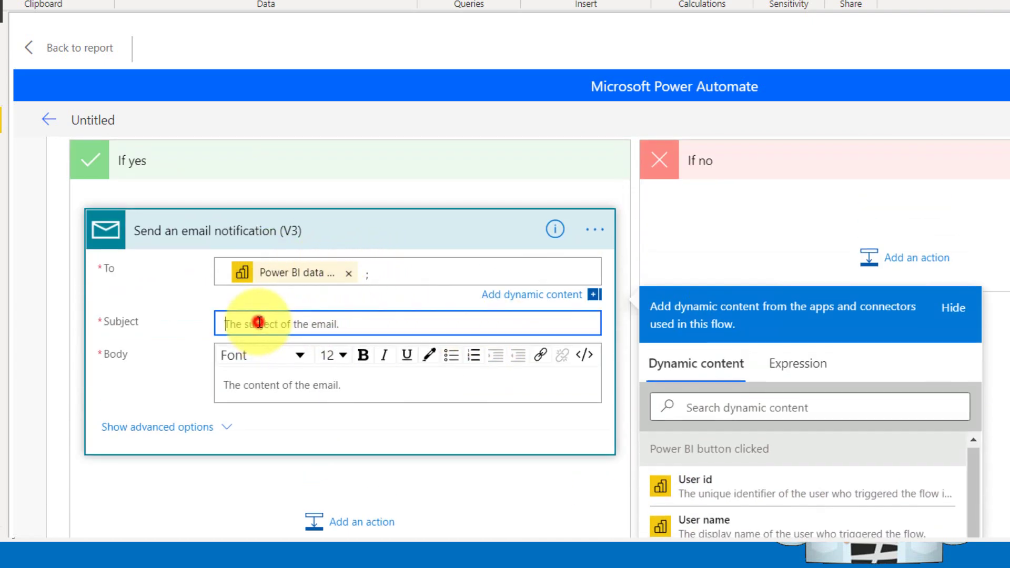
{"action": "scroll", "coordinate": [978, 431], "scroll_direction": "down", "scroll_amount": 3}
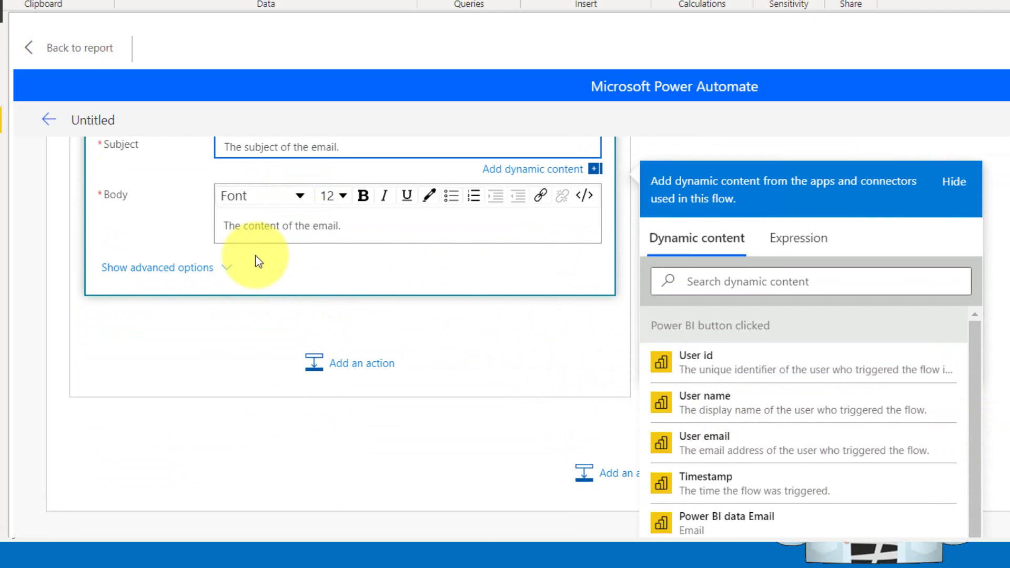
- Set the email subject to 'Your document expired'
{"action": "scroll", "coordinate": [259, 262], "scroll_direction": "up", "scroll_amount": 2}
{"action": "type", "text": "You"}
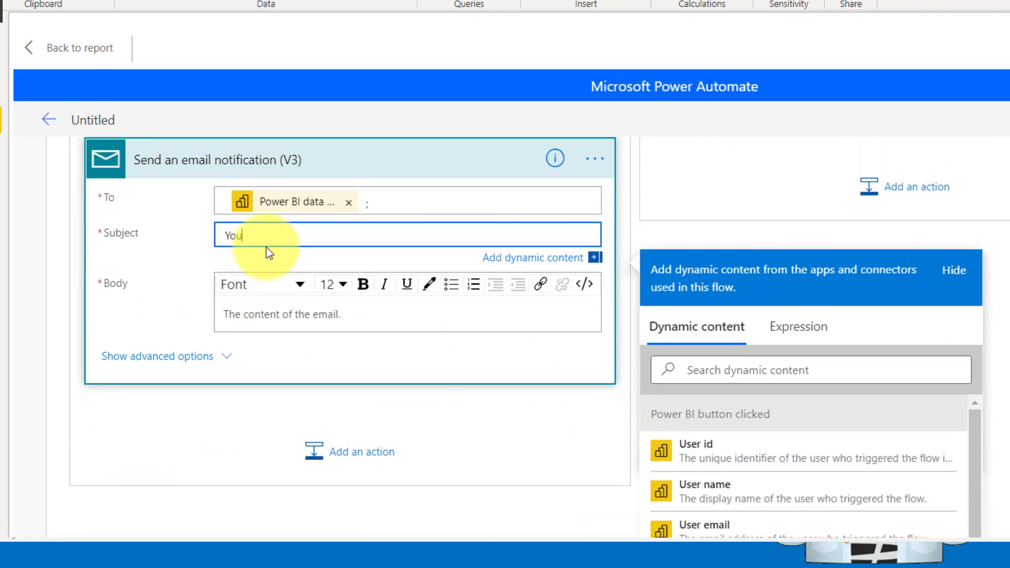
{"action": "key", "text": "ctrl+z"}
{"action": "key", "text": "ctrl+y"}
{"action": "type", "text": "document expired"}
- Start the email body with 'Hi' followed by the Name field and a comma
{"action": "left_click", "coordinate": [245, 313]}
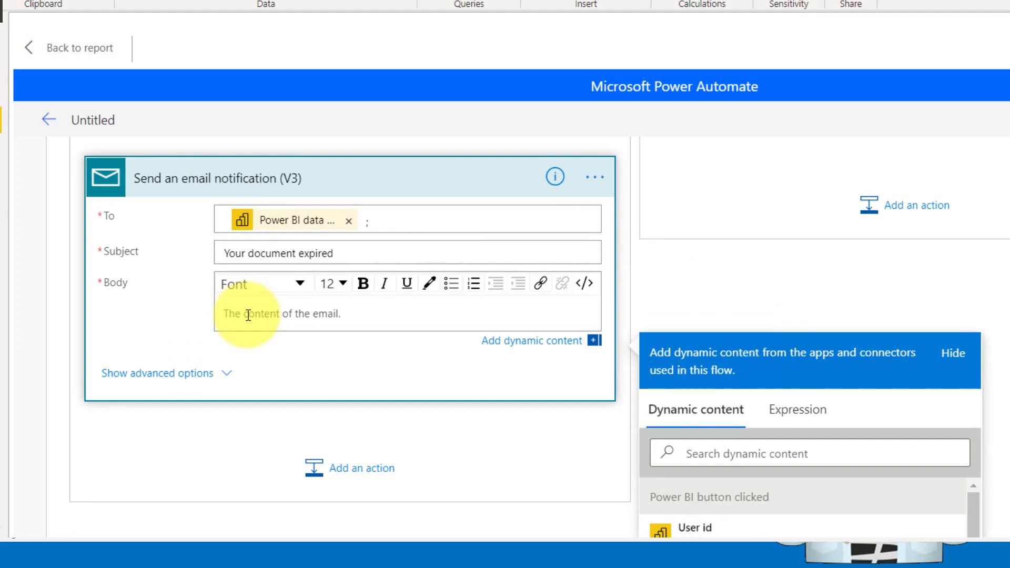
{"action": "type", "text": "Hi"}
{"action": "scroll", "coordinate": [874, 440], "scroll_direction": "down", "scroll_amount": 3}
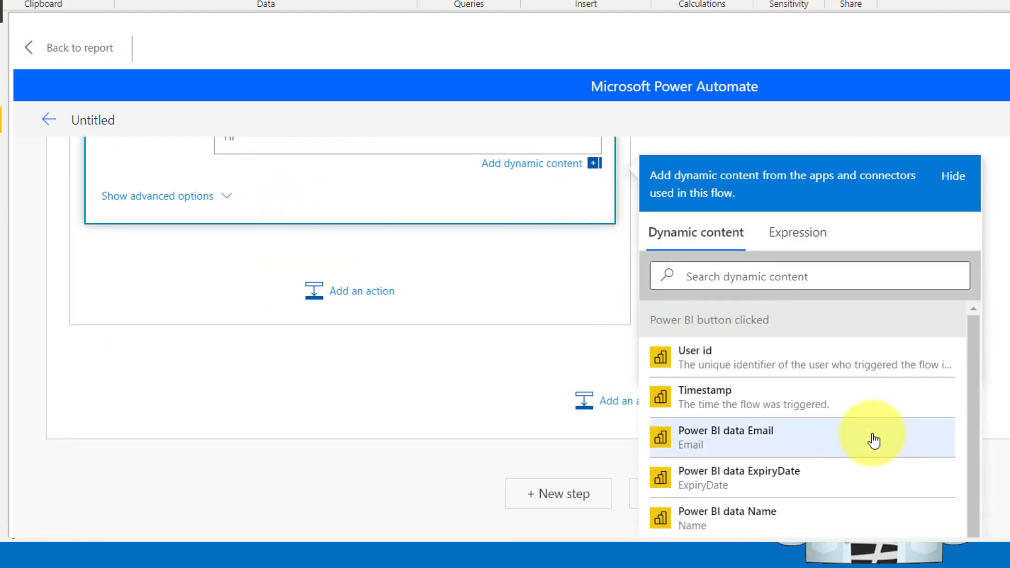
{"action": "left_click", "coordinate": [805, 504]}
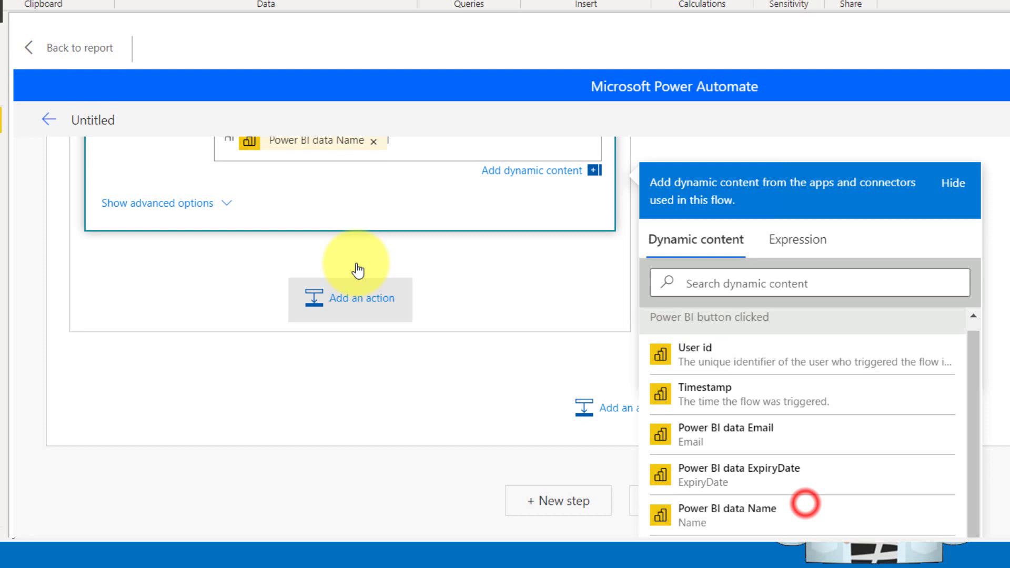
{"action": "scroll", "coordinate": [448, 230], "scroll_direction": "up", "scroll_amount": 2}
{"action": "type", "text": ","}
{"action": "key", "text": "Return"}
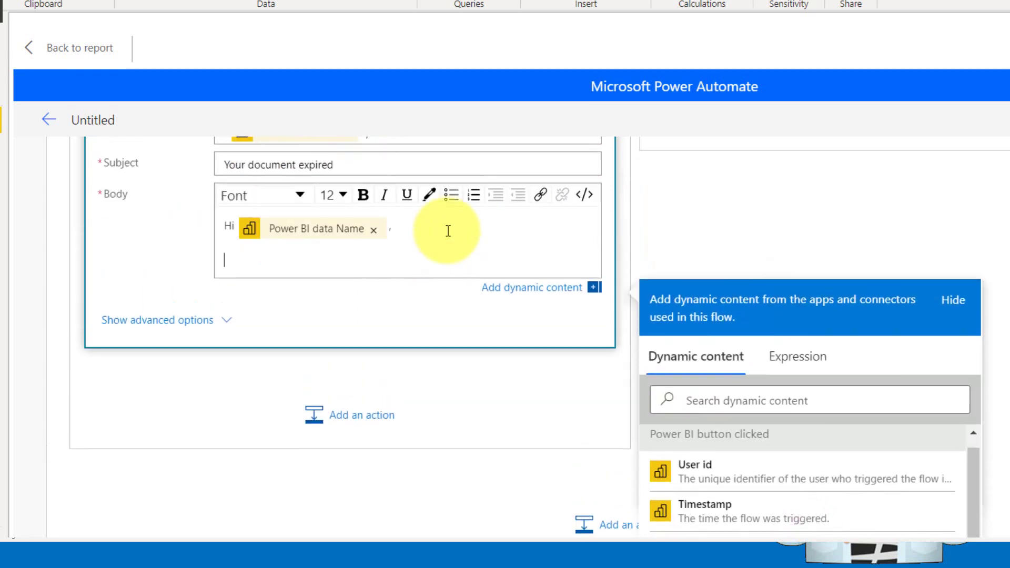
- Add the body line 'Your [Type] has expired on [ExpiryDate]' using the dynamic fields
{"action": "type", "text": "Your"}
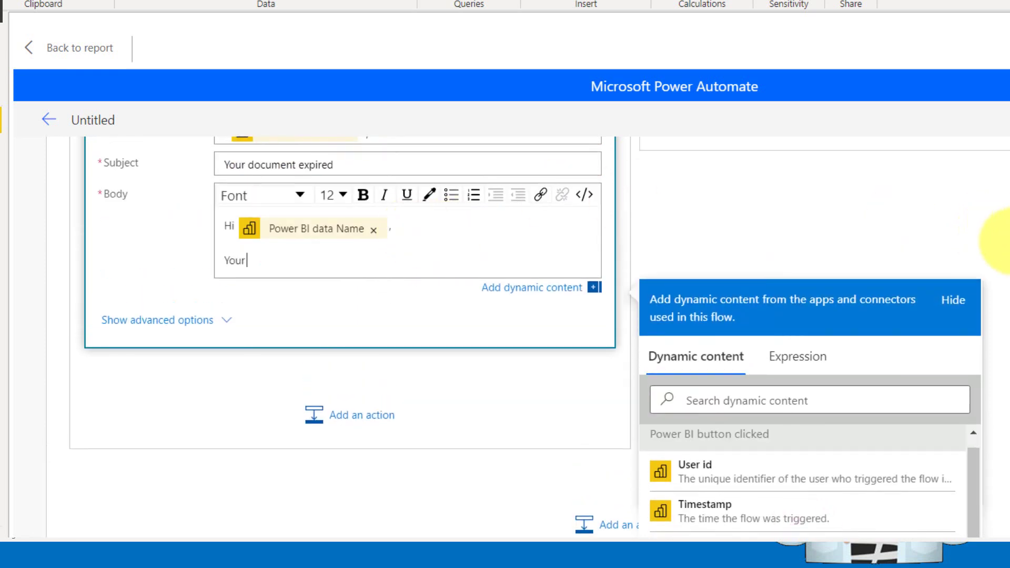
{"action": "scroll", "coordinate": [992, 237], "scroll_direction": "down", "scroll_amount": 3}
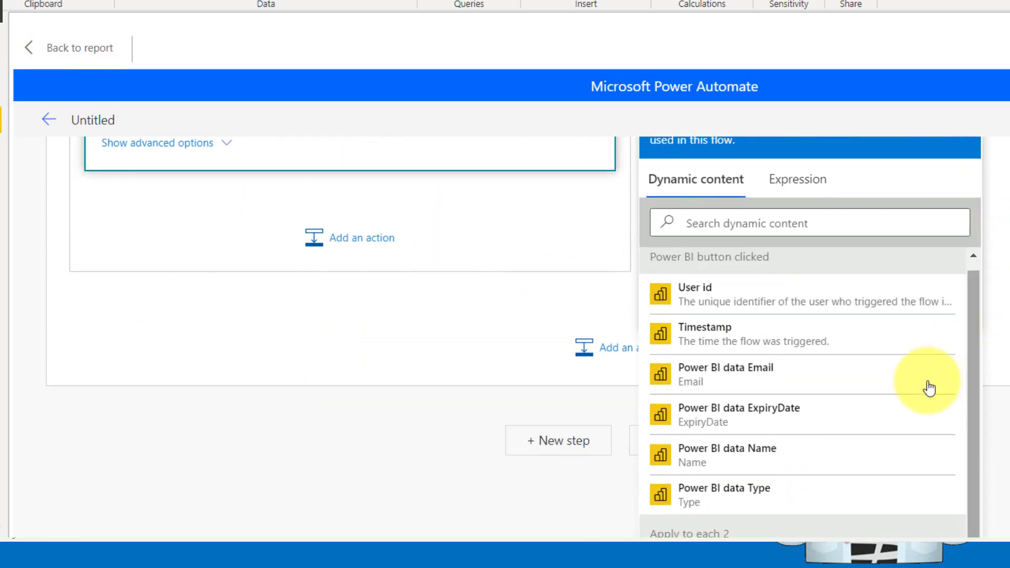
{"action": "left_click", "coordinate": [766, 495]}
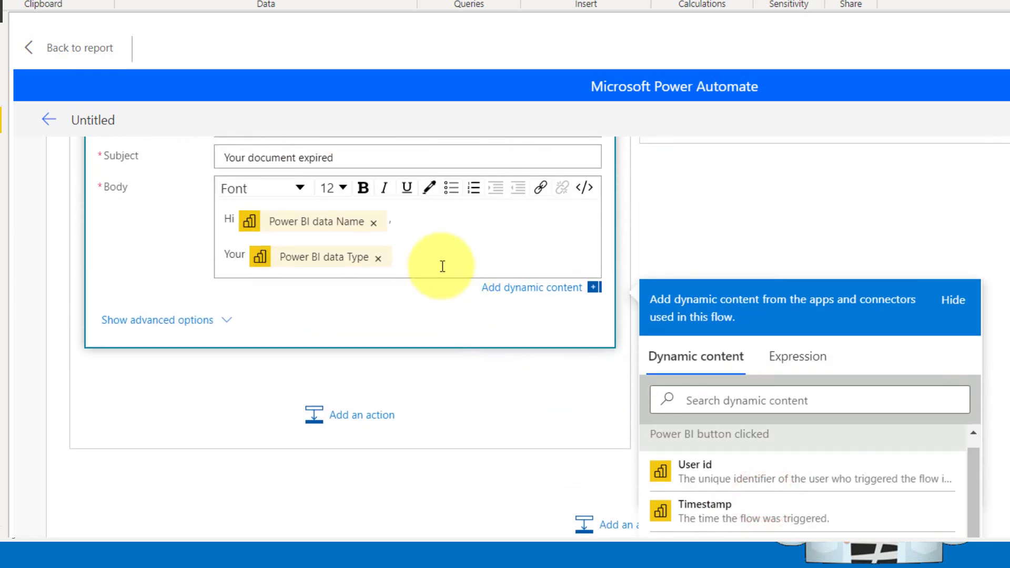
{"action": "key", "text": "Left"}
{"action": "key", "text": "Right"}
{"action": "type", "text": "has expired on"}
{"action": "scroll", "coordinate": [863, 383], "scroll_direction": "down", "scroll_amount": 3}
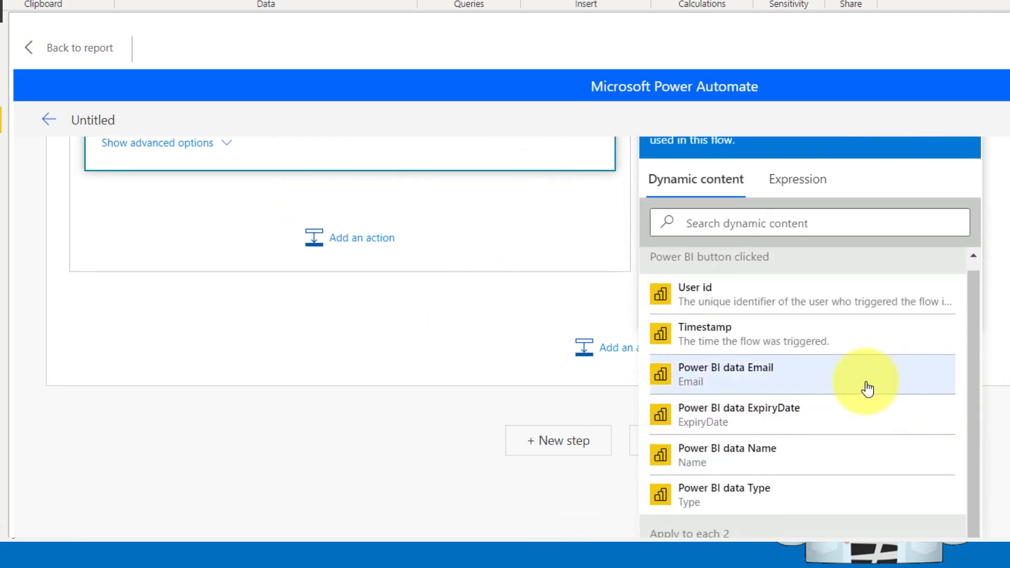
{"action": "left_click", "coordinate": [778, 418]}
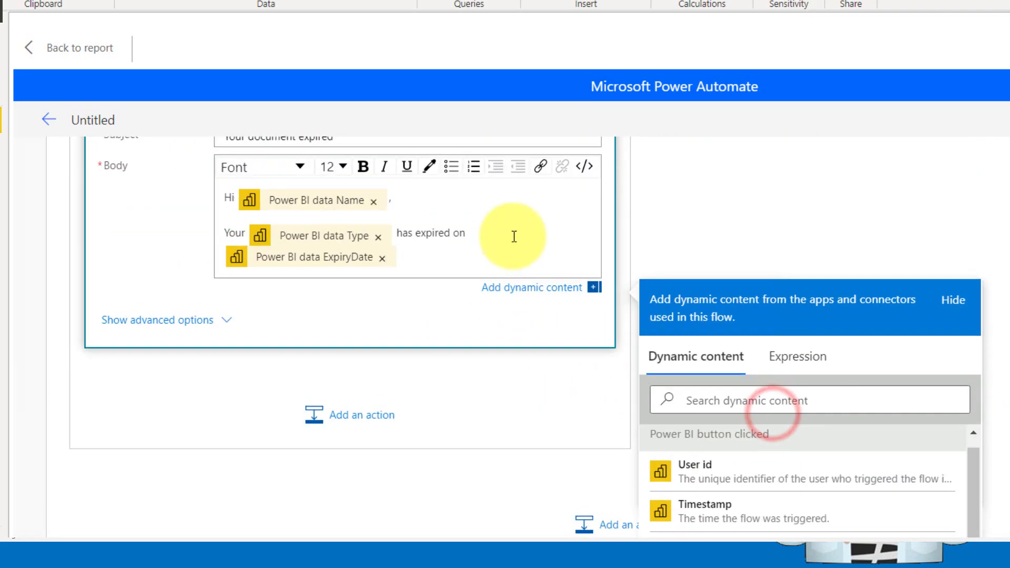
- Finish the body with 'Pls renew asap' and the sign-off 'Thanks & Regards, TAIK18'
{"action": "key", "text": "Return"}
{"action": "type", "text": "Thanks"}
{"action": "key", "text": "shift+Home"}
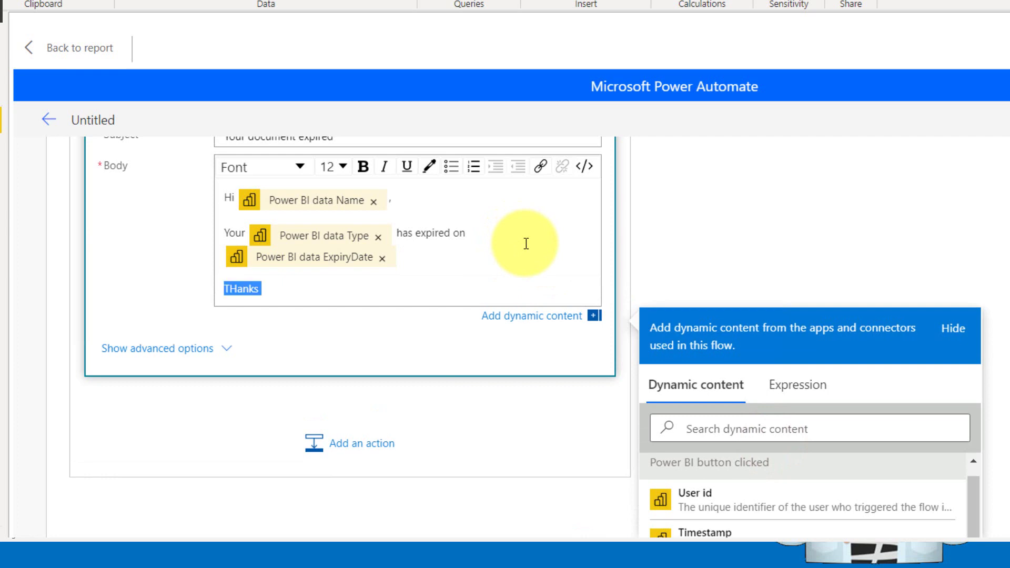
{"action": "type", "text": "Then"}
{"action": "key", "text": "BackSpace"}
{"action": "key", "text": "BackSpace"}
{"action": "type", "text": "anks & Regard"}
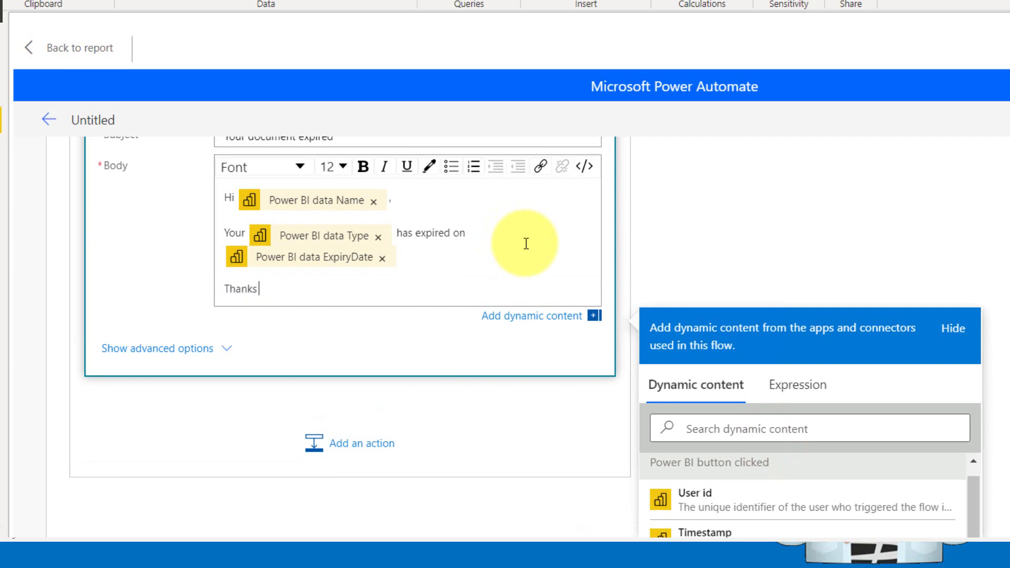
{"action": "type", "text": "s,"}
{"action": "key", "text": "Return"}
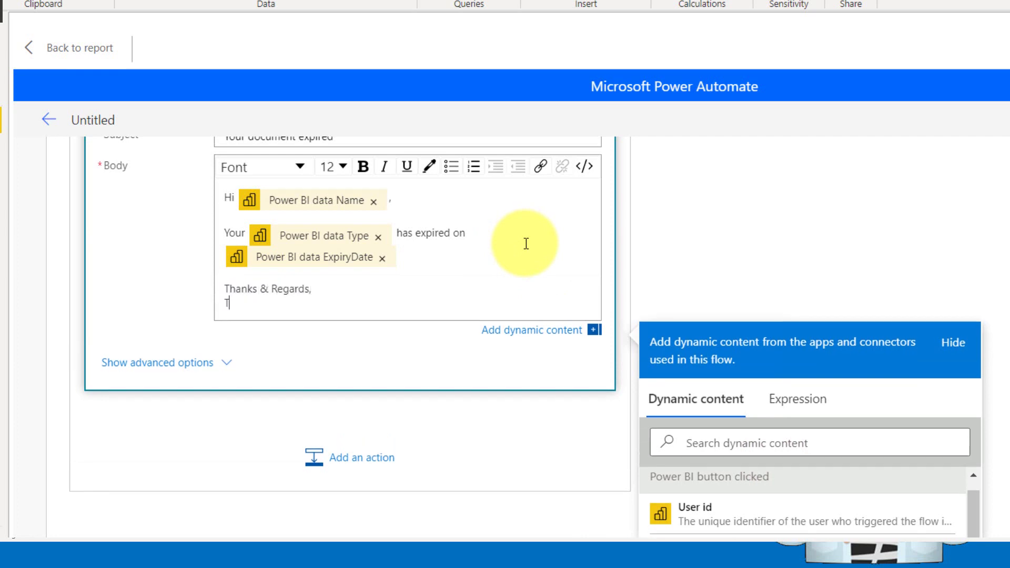
{"action": "type", "text": "TAIK18"}
{"action": "key", "text": "Up"}
{"action": "key", "text": "Up"}
{"action": "key", "text": "Return"}
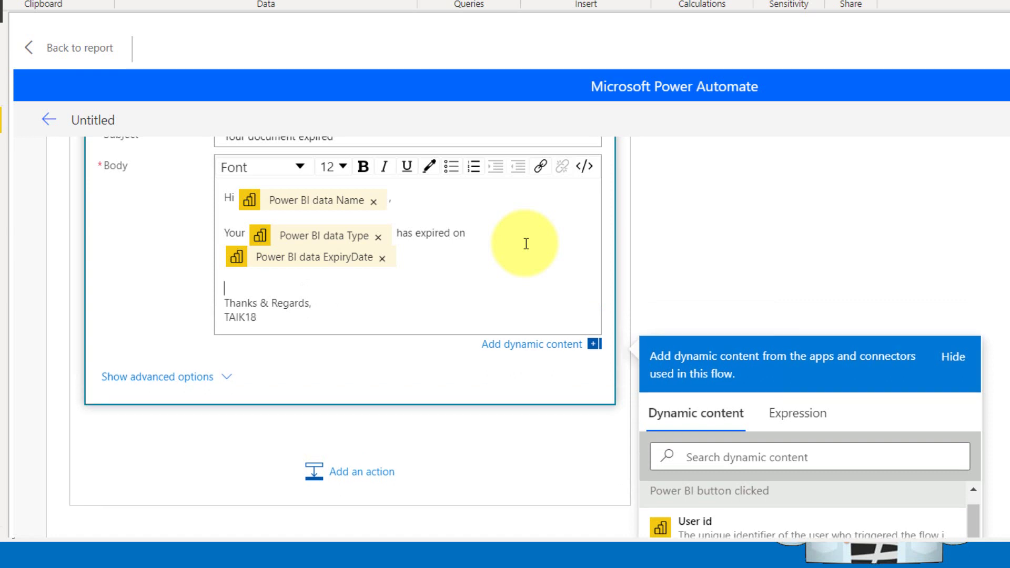
{"action": "type", "text": "Pls renew asap"}
{"action": "key", "text": "Return"}
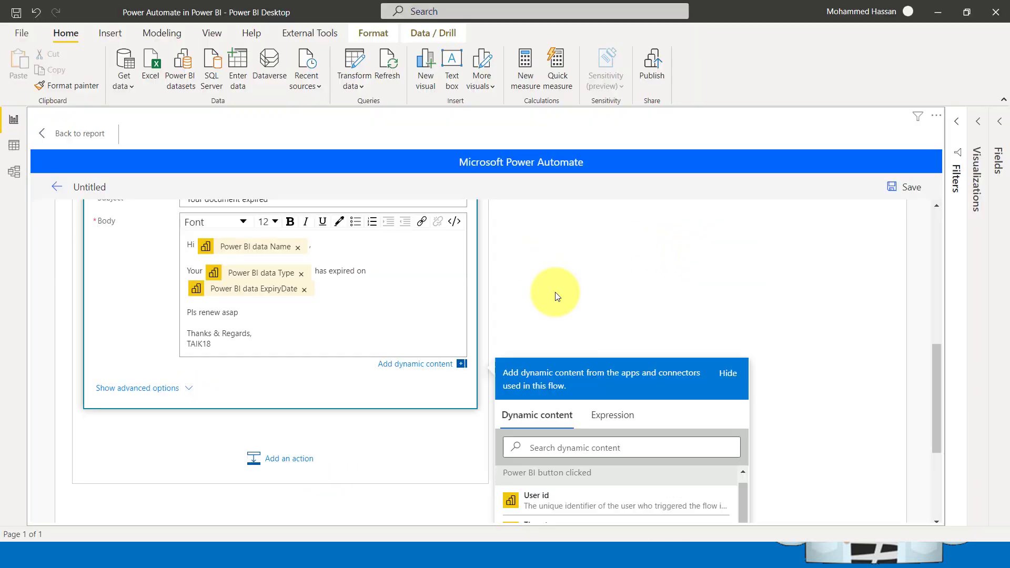
- Rename the flow to 'Expiry Email with Condition' and save it
{"action": "scroll", "coordinate": [554, 292], "scroll_direction": "up", "scroll_amount": 3}
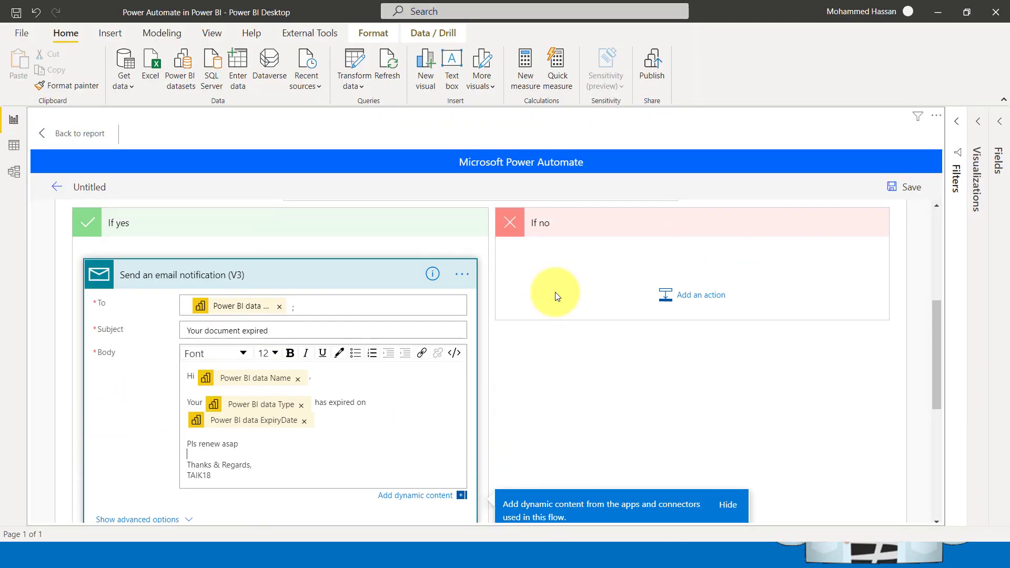
{"action": "left_click", "coordinate": [895, 190]}
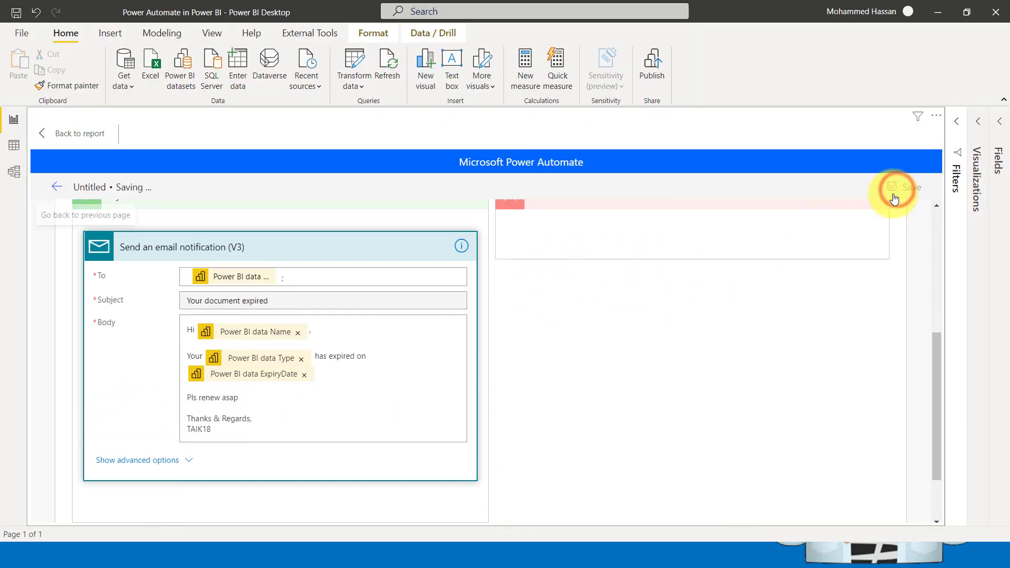
{"action": "left_click", "coordinate": [213, 192]}
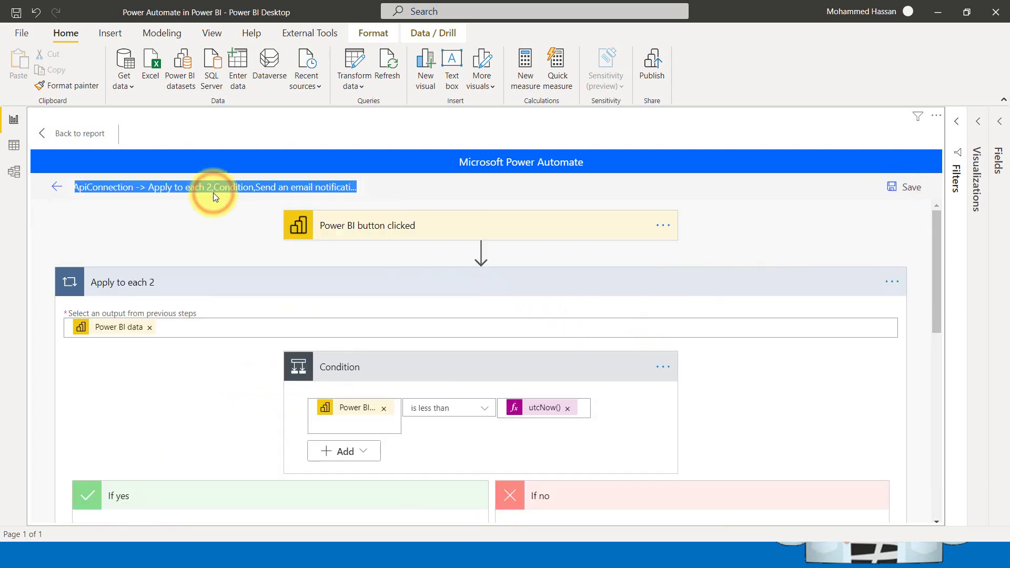
{"action": "type", "text": "Email wi"}
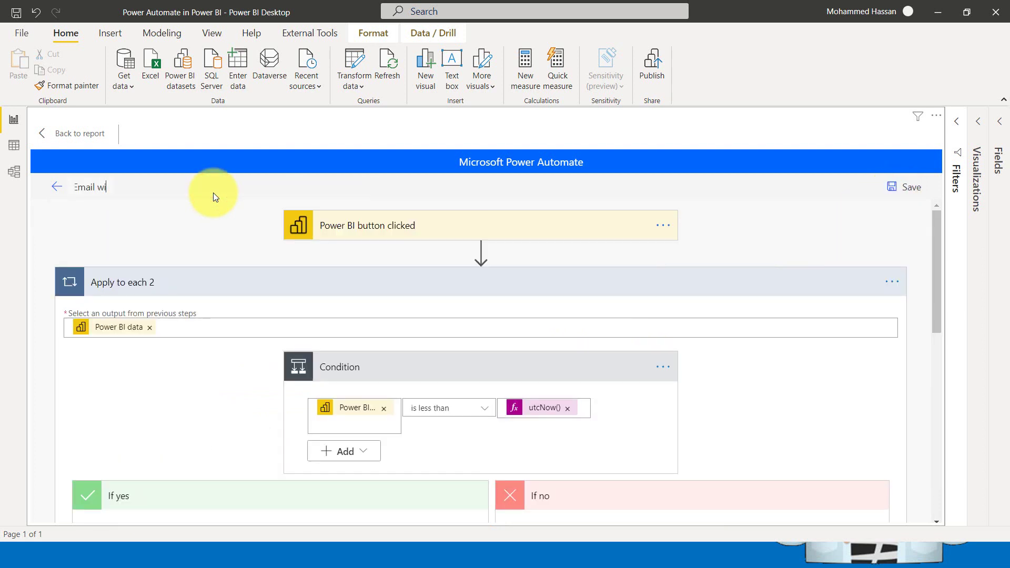
{"action": "type", "text": "Expiry "}
{"action": "type", "text": "th Condition"}
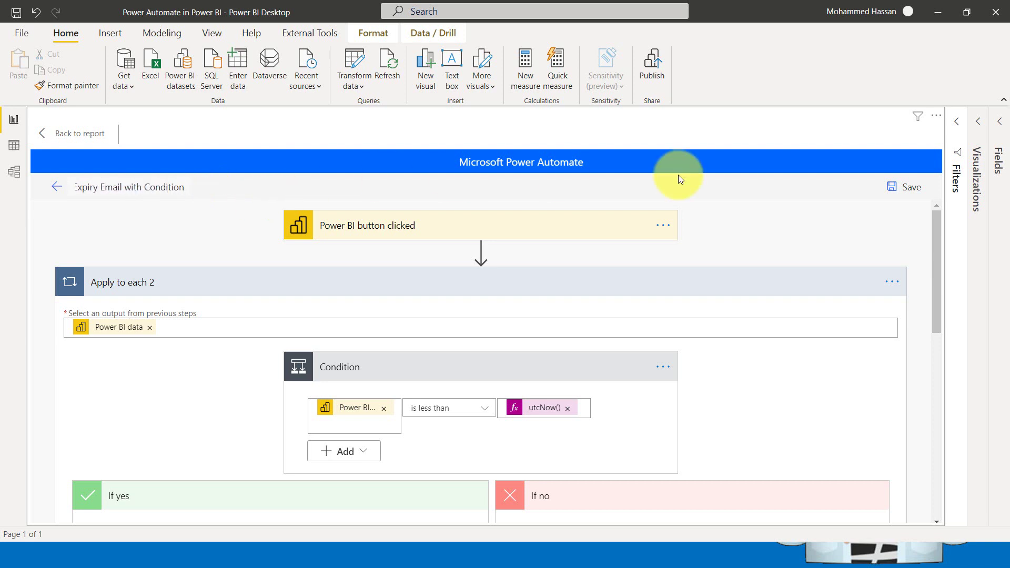
{"action": "left_click", "coordinate": [891, 187]}
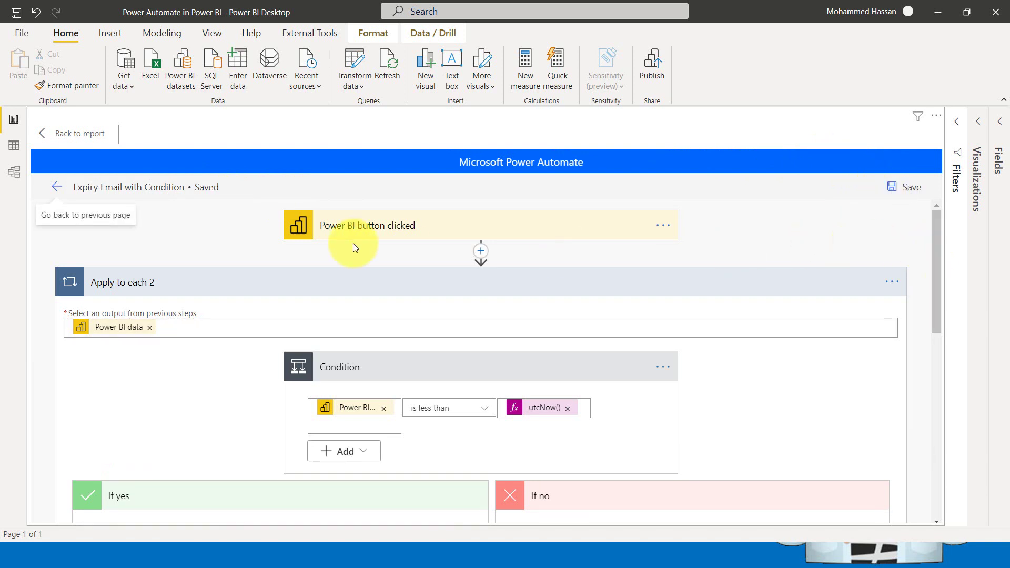
- Apply the flow to the report button, return to the report, then check the emails in Gmail
{"action": "left_click", "coordinate": [52, 186]}
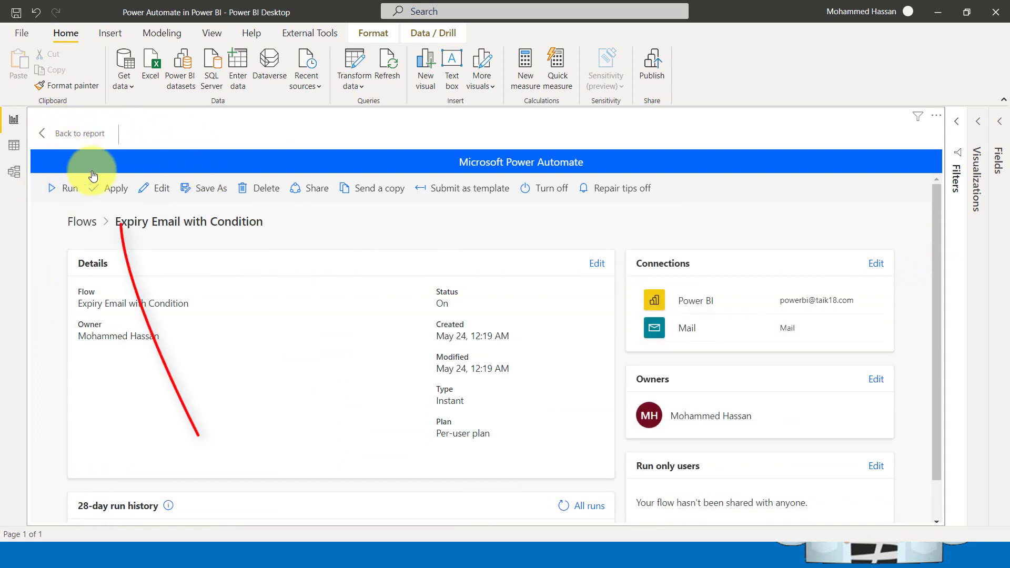
{"action": "left_click", "coordinate": [107, 189]}
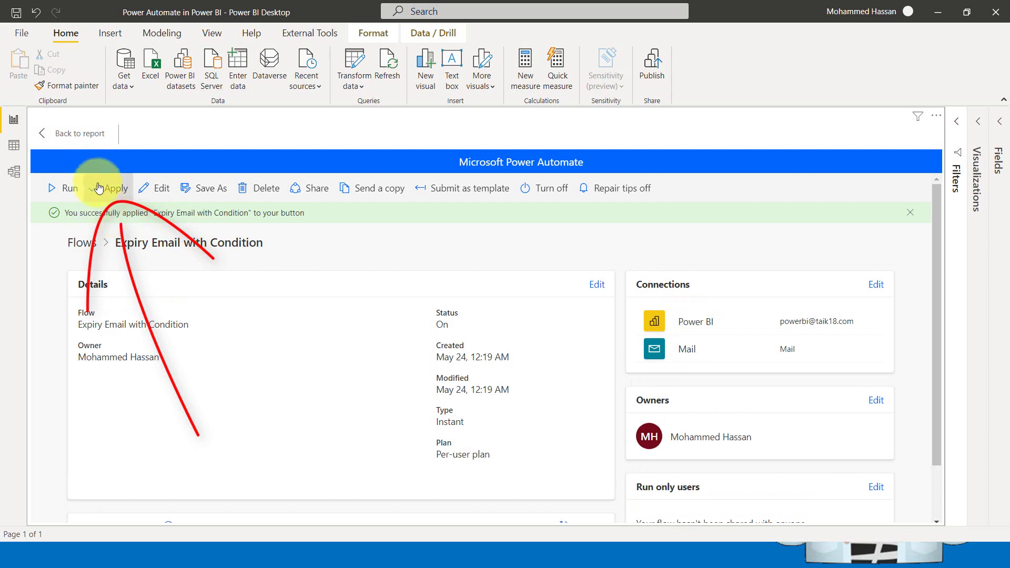
{"action": "left_click", "coordinate": [57, 136]}
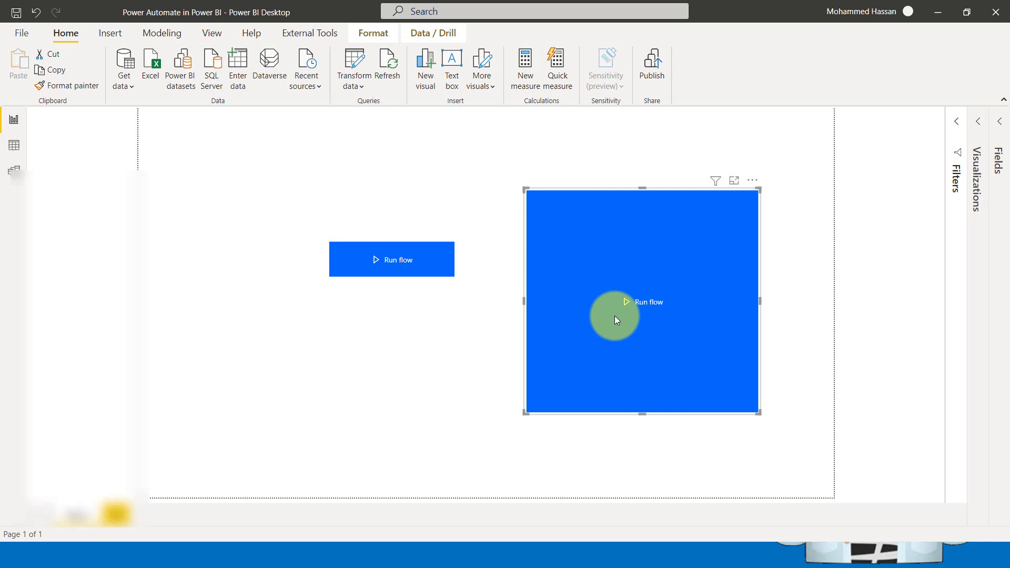
{"action": "key", "text": "alt+Tab"}
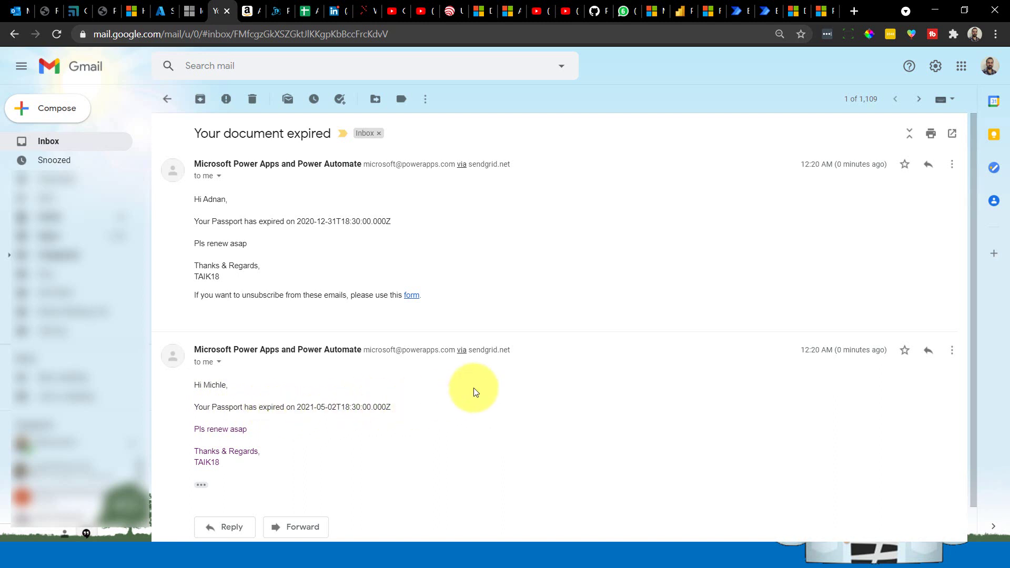
{"action": "scroll", "coordinate": [476, 392], "scroll_direction": "down", "scroll_amount": 1}
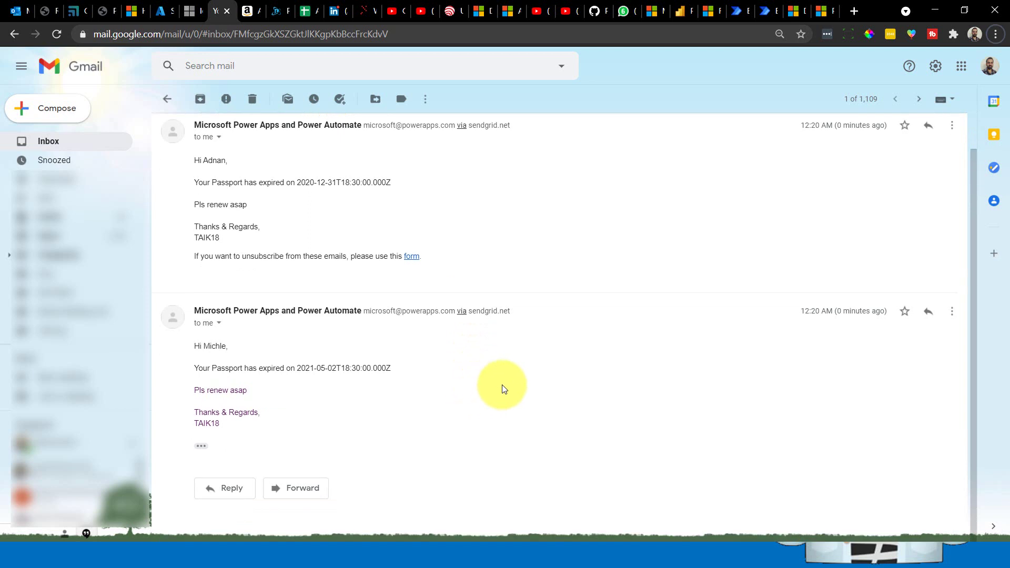